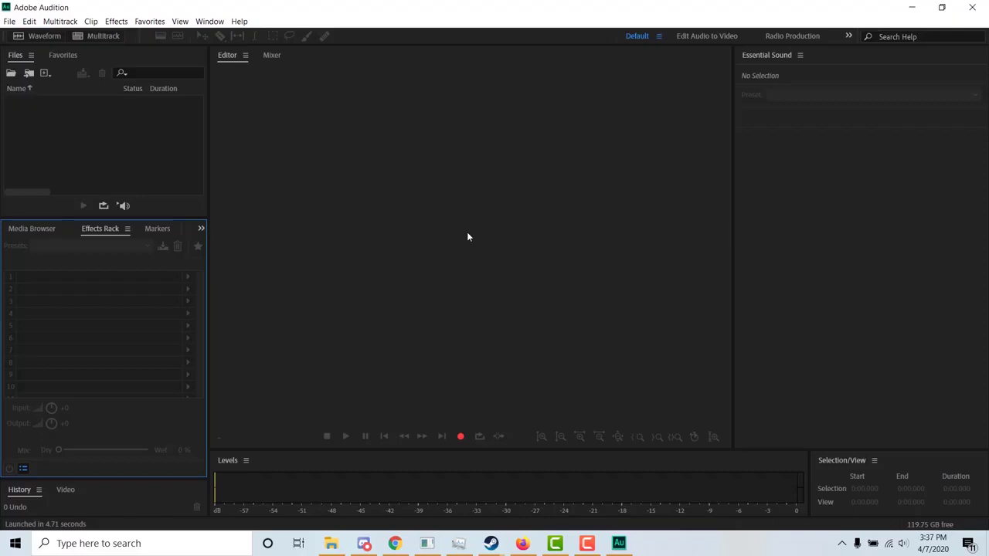
Step: Record a voice clip of about 27 seconds into a new stereo file at 48000 Hz, 32 (float) bit depth
left_click(462, 437)
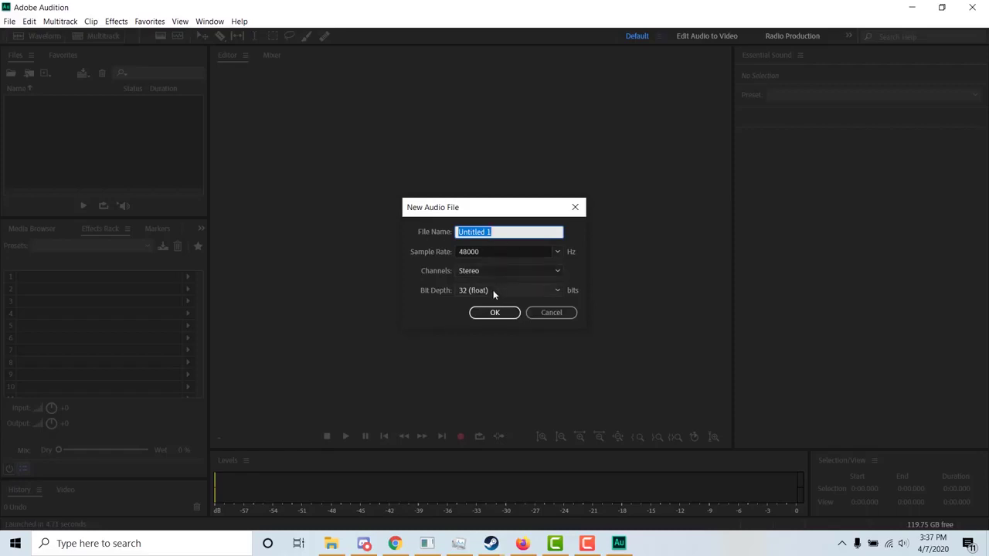
left_click(518, 275)
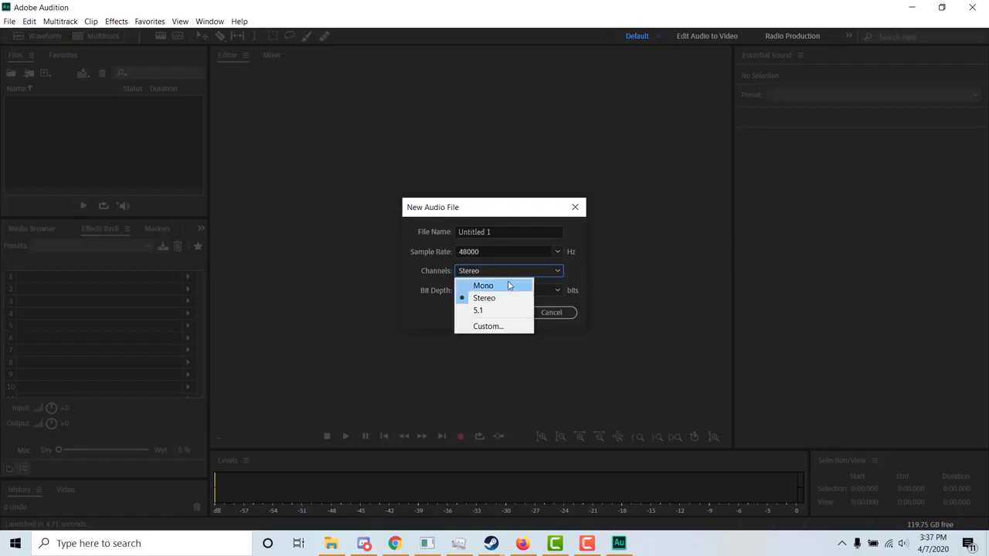
left_click(428, 311)
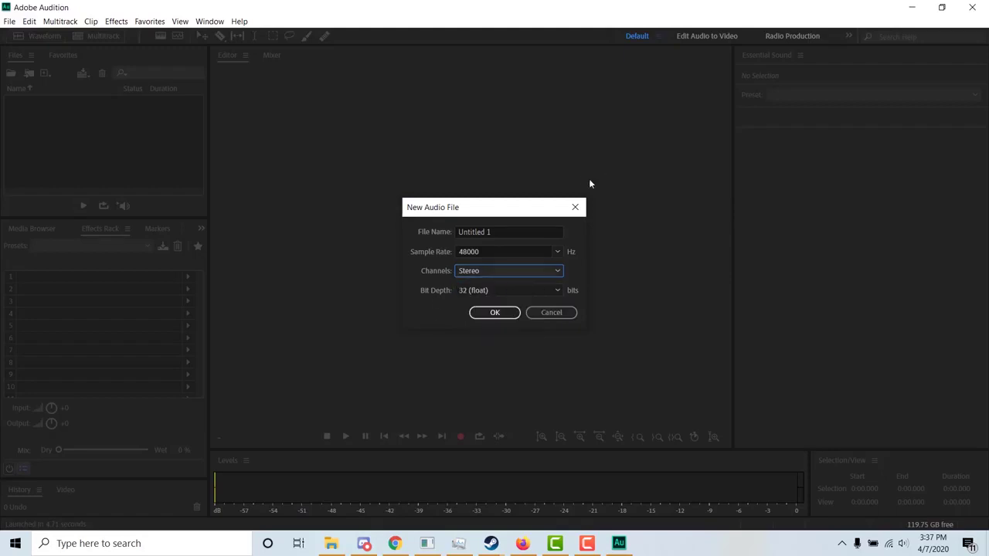
left_click(497, 293)
left_click(423, 316)
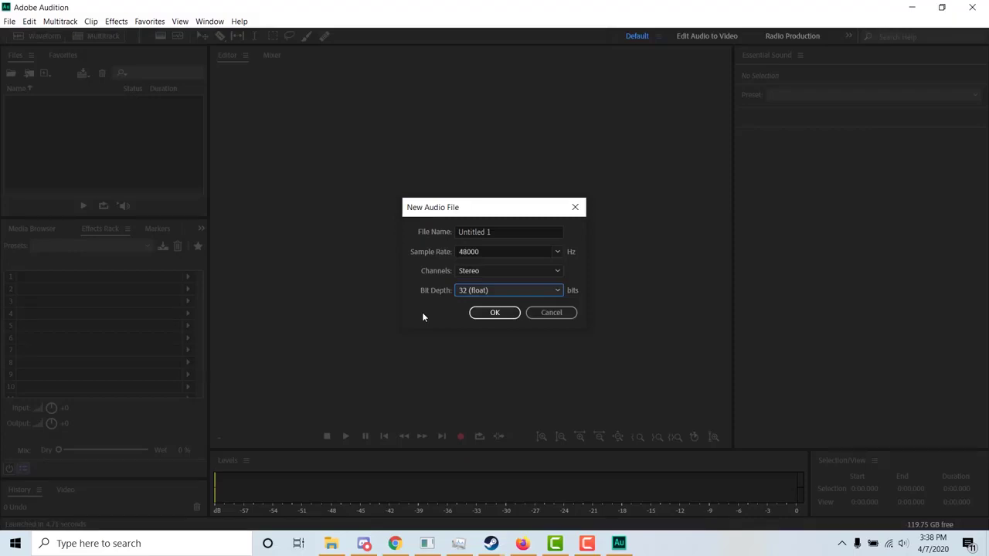
left_click(495, 312)
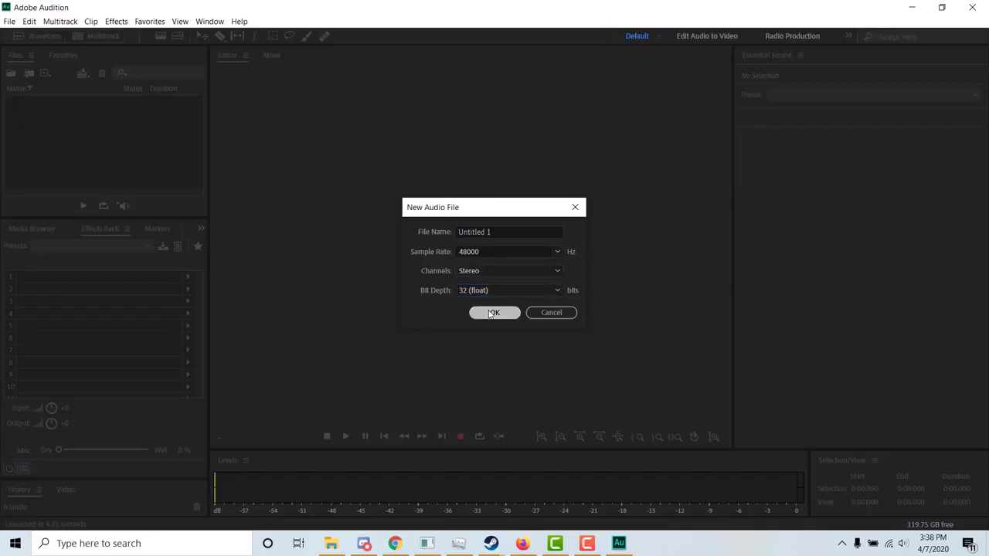
key("shift+space")
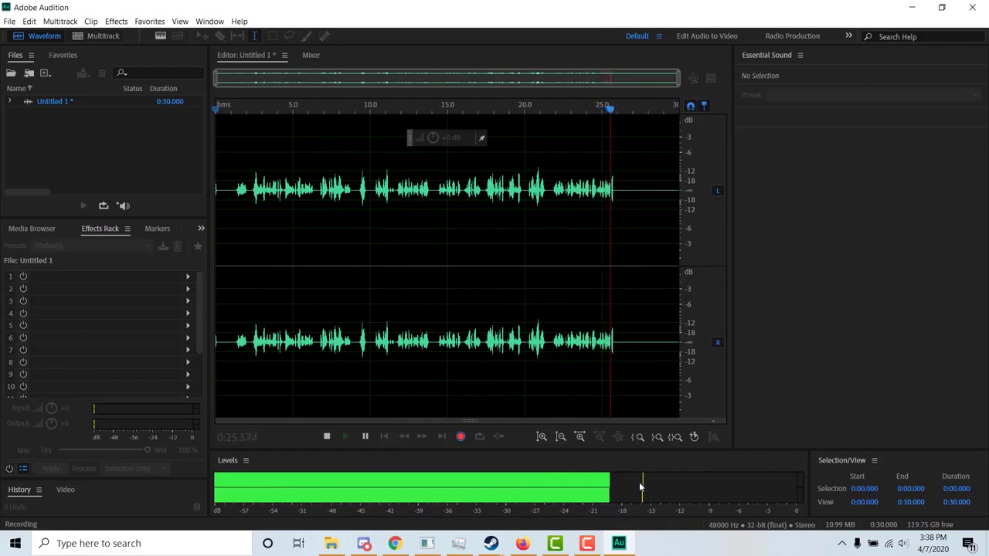
key("space")
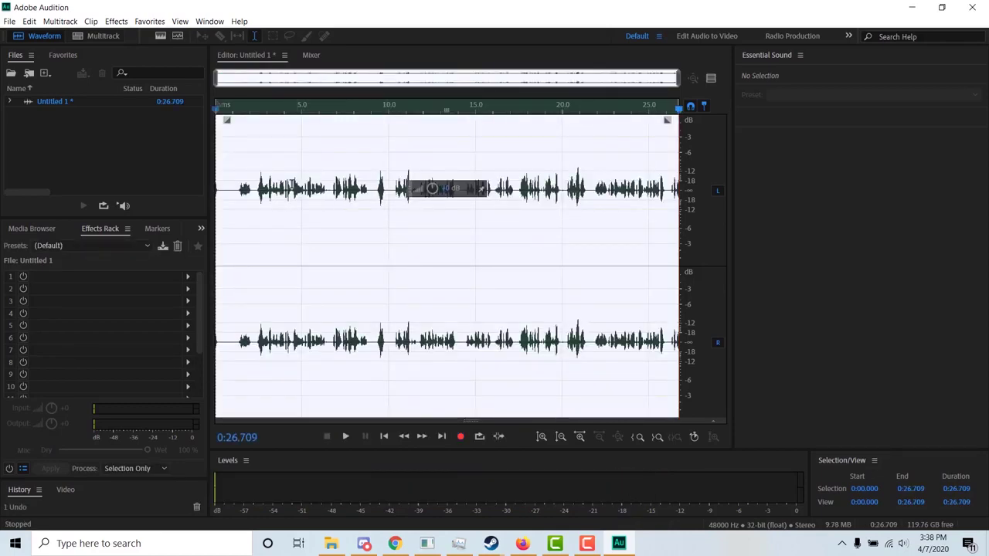
Step: Play the recording from the start and raise the system speaker volume to hear it
left_click(271, 166)
left_click_drag(276, 116, 203, 112)
key("space")
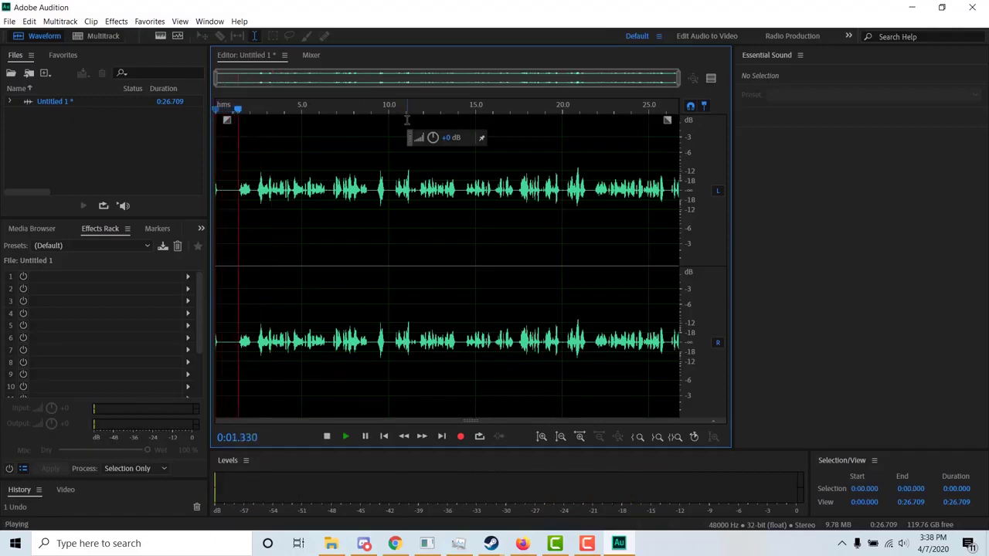
left_click(904, 543)
scroll(827, 497, "up", 11)
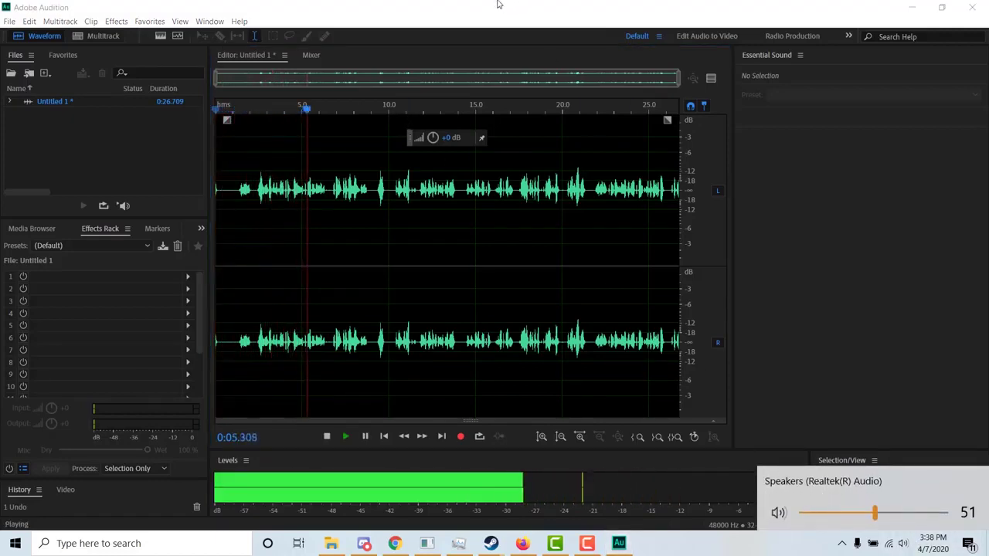
scroll(827, 496, "up", 6)
left_click(514, 143)
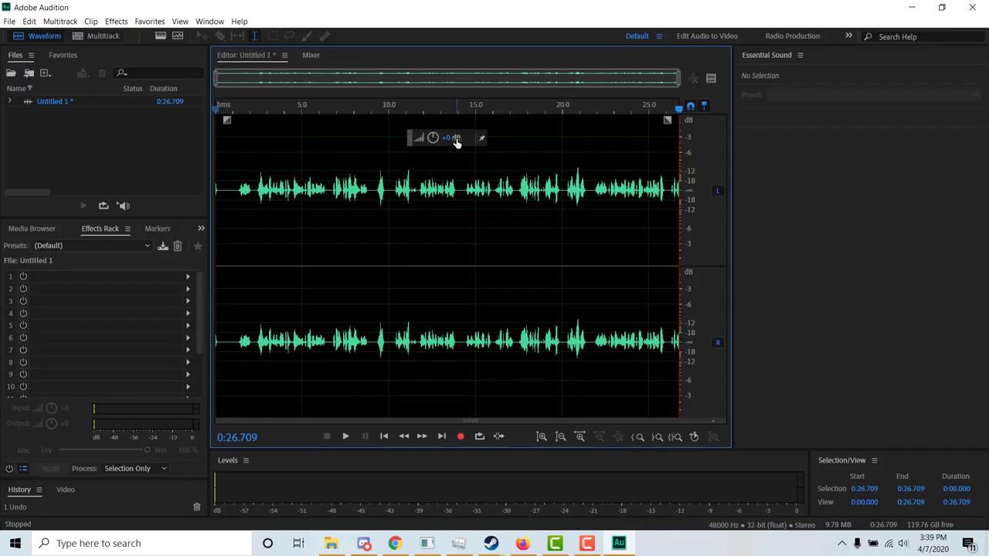
Step: Amplify the entire recording slightly and play it back from about 12 seconds
left_click_drag(457, 141, 463, 138)
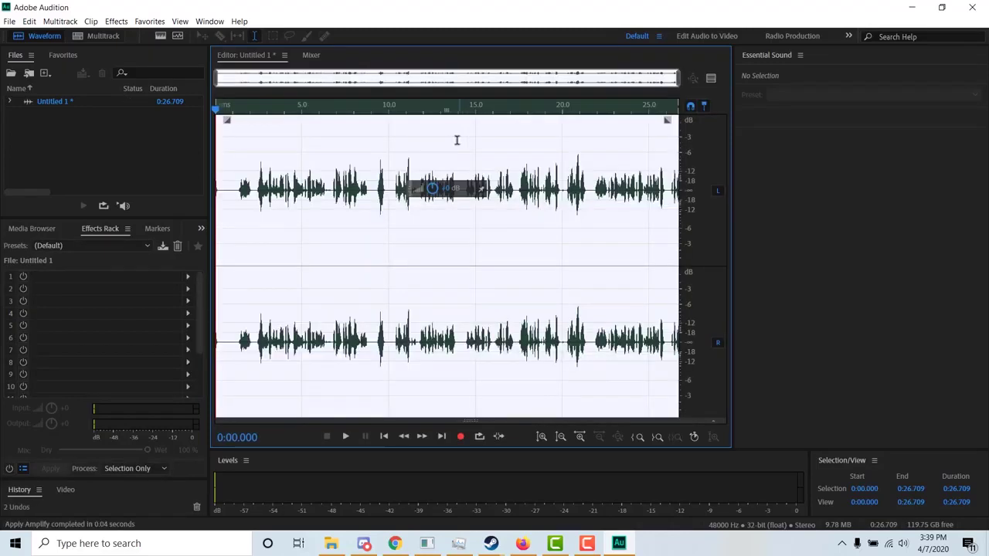
left_click(423, 187)
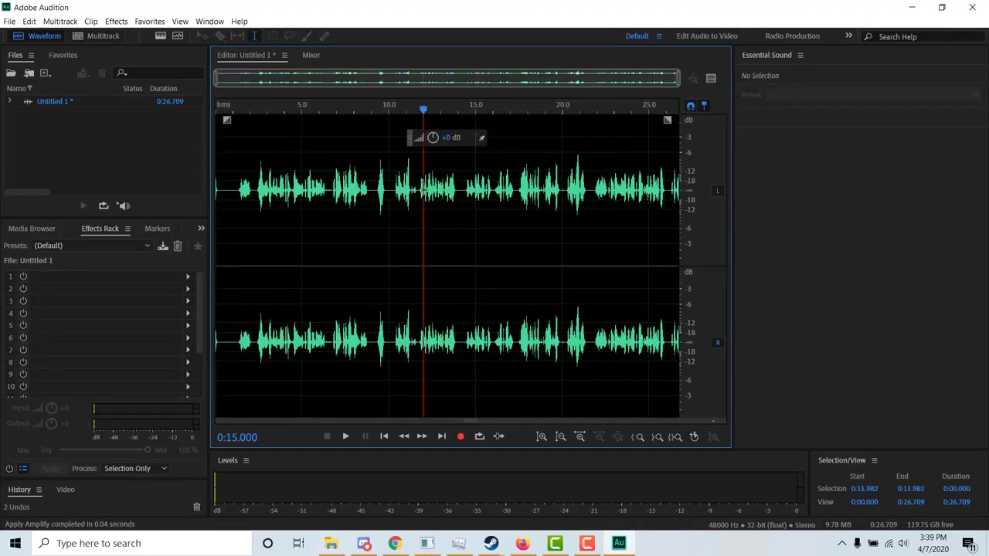
key("space")
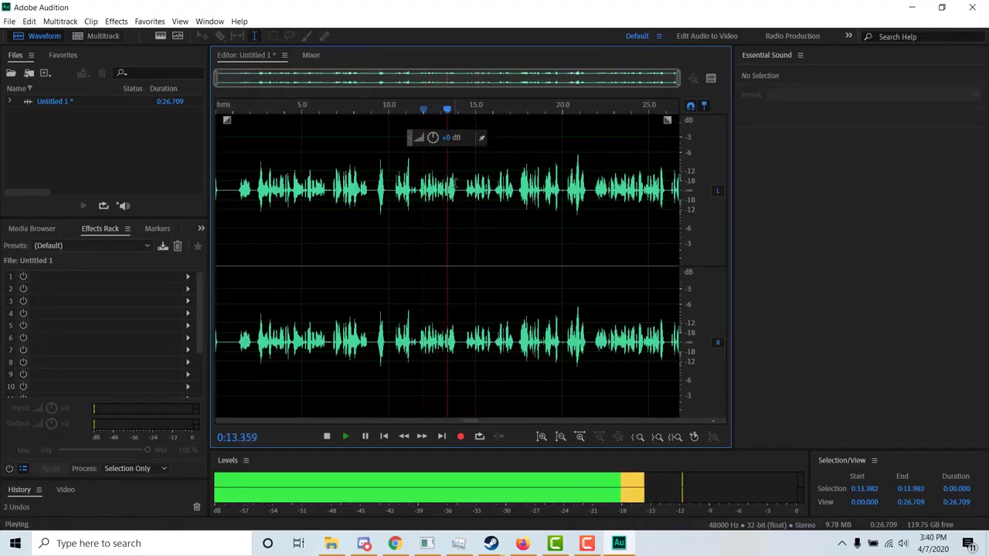
key("space")
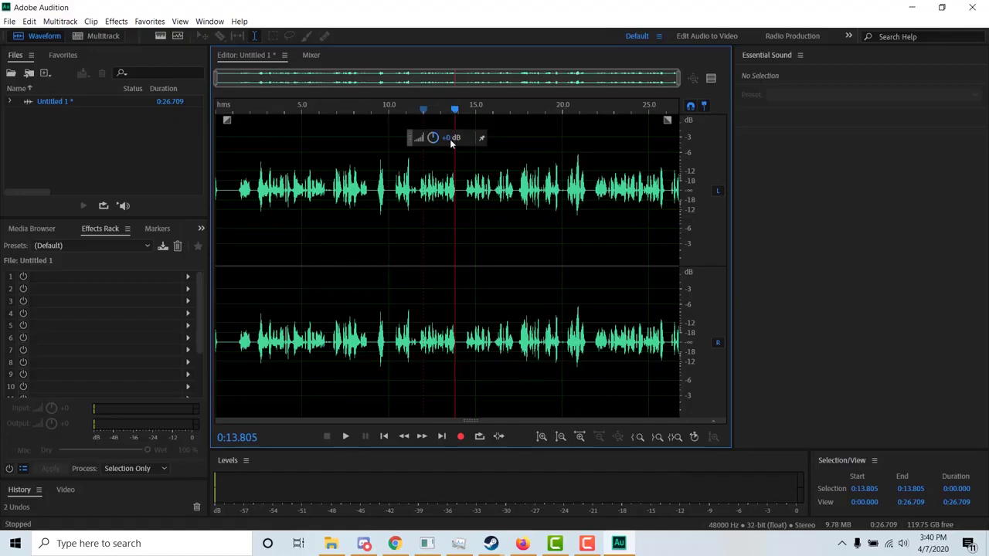
Step: Amplify the entire recording further and listen to it from about 8 seconds
left_click_drag(451, 144, 464, 138)
left_click(358, 200)
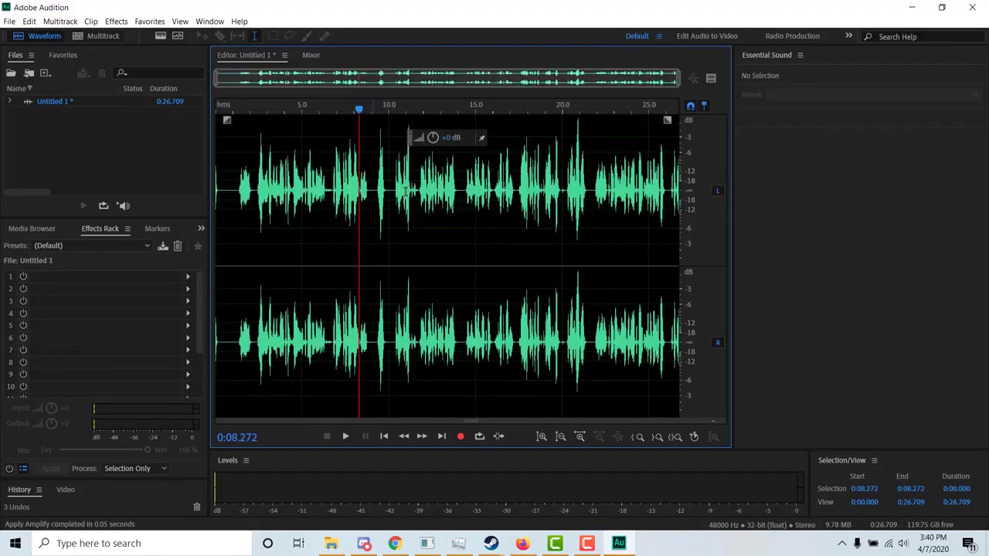
key("space")
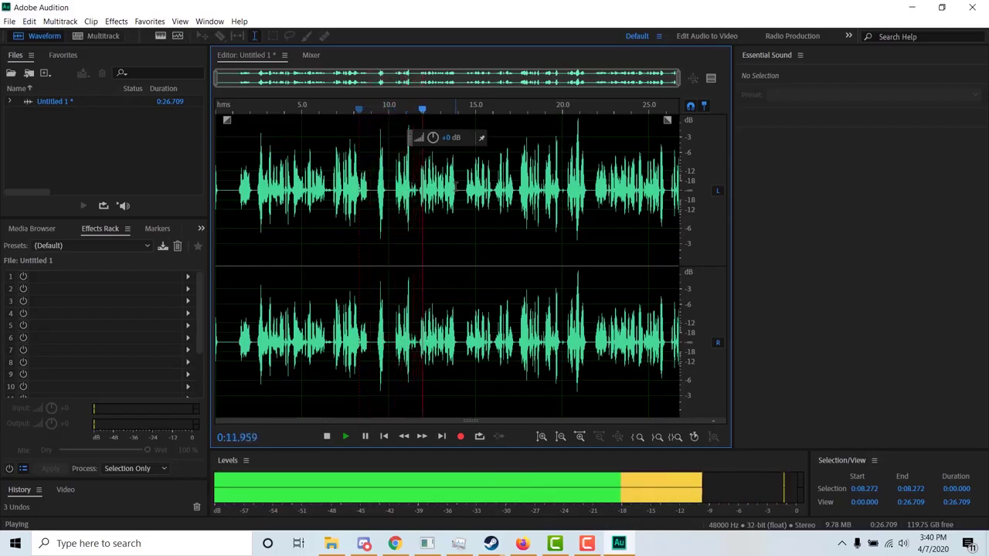
key("space")
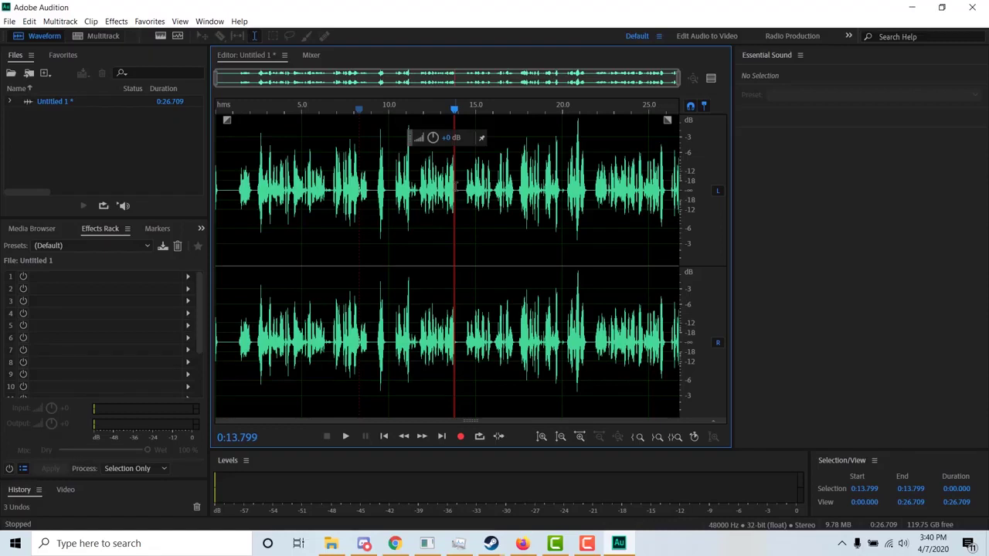
key("space")
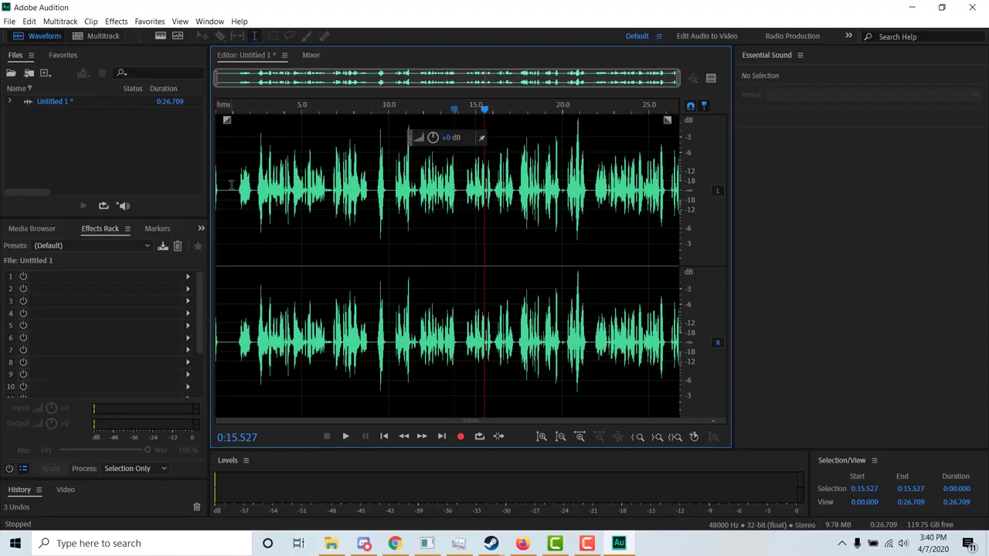
Step: Normalize the entire recording by percentage, with all channels treated equally
left_click(116, 22)
mouse_move(116, 21)
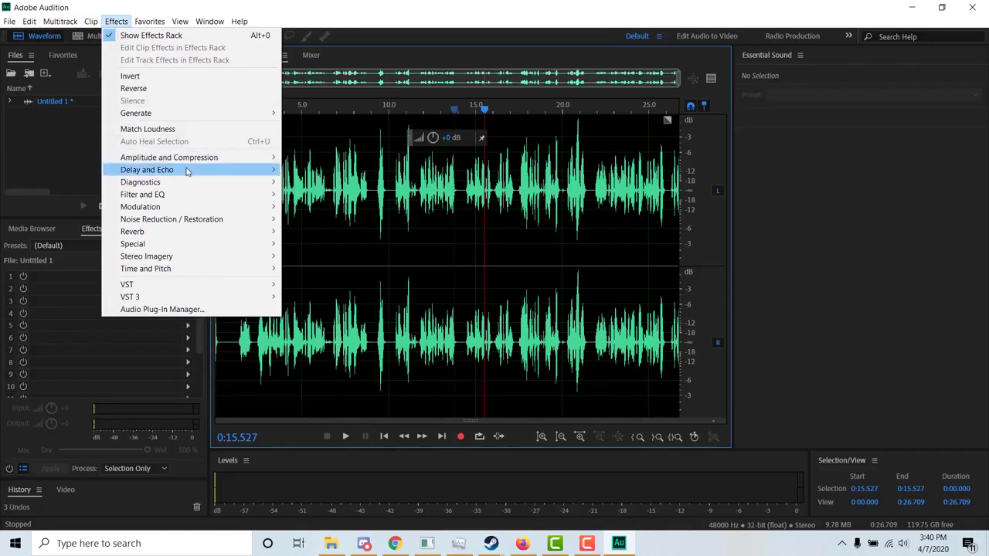
mouse_move(187, 164)
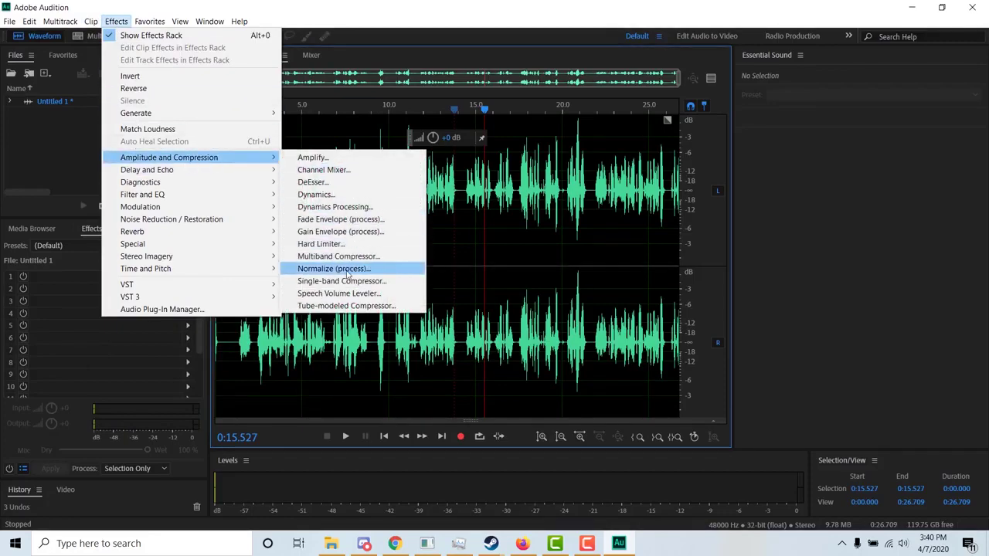
left_click(333, 268)
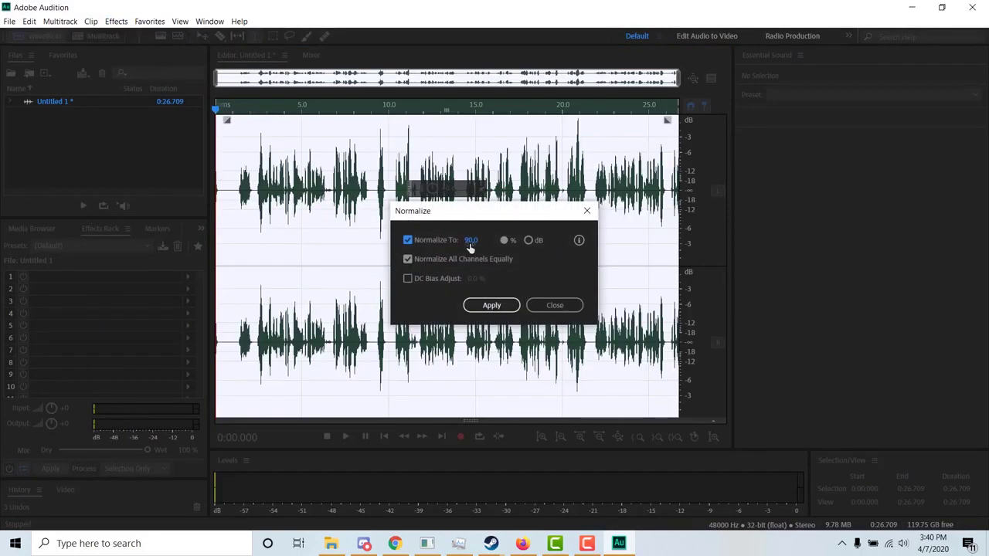
left_click(470, 241)
left_click(472, 243)
left_click(493, 308)
Step: Play the normalized recording from about 11 seconds and move the playhead to about 21 seconds
left_click(415, 239)
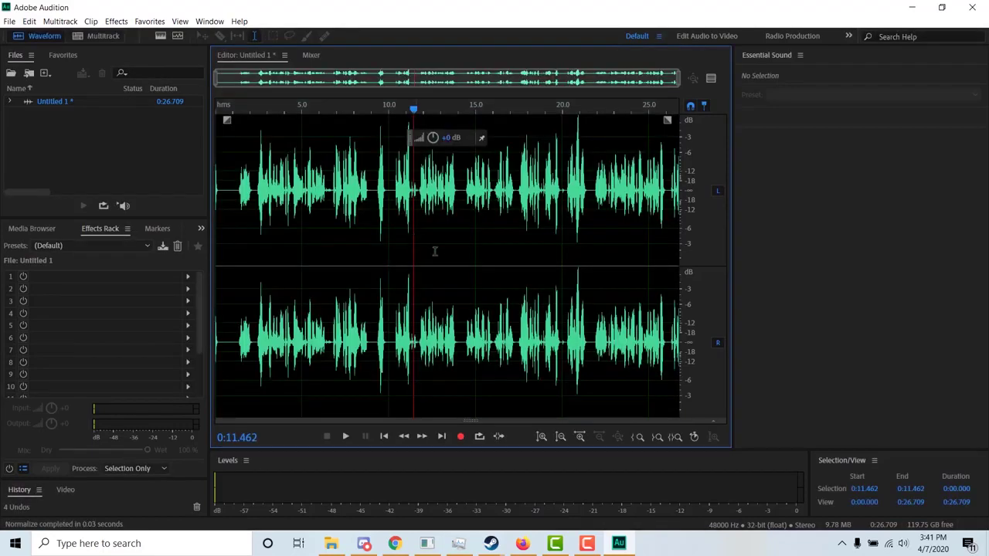
key("space")
key("space")
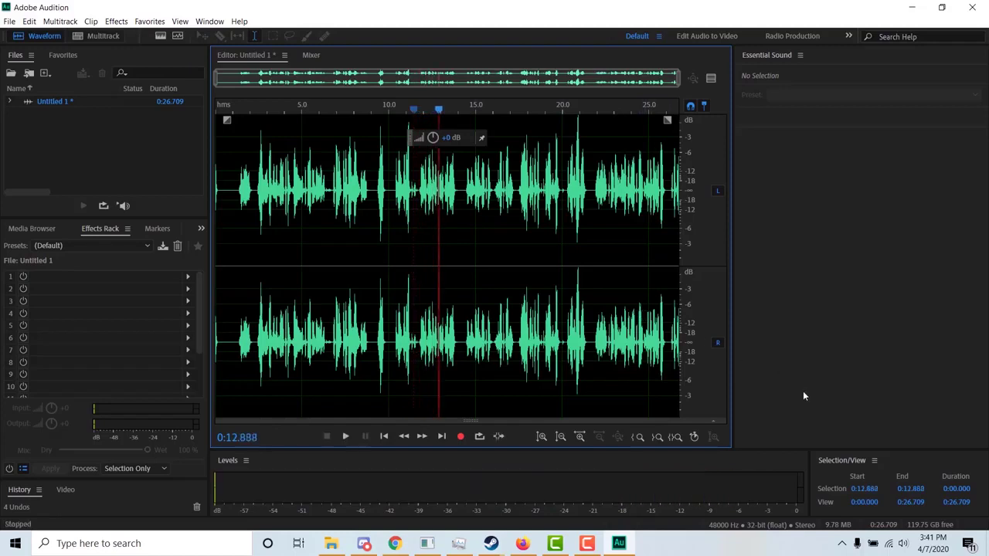
key("space")
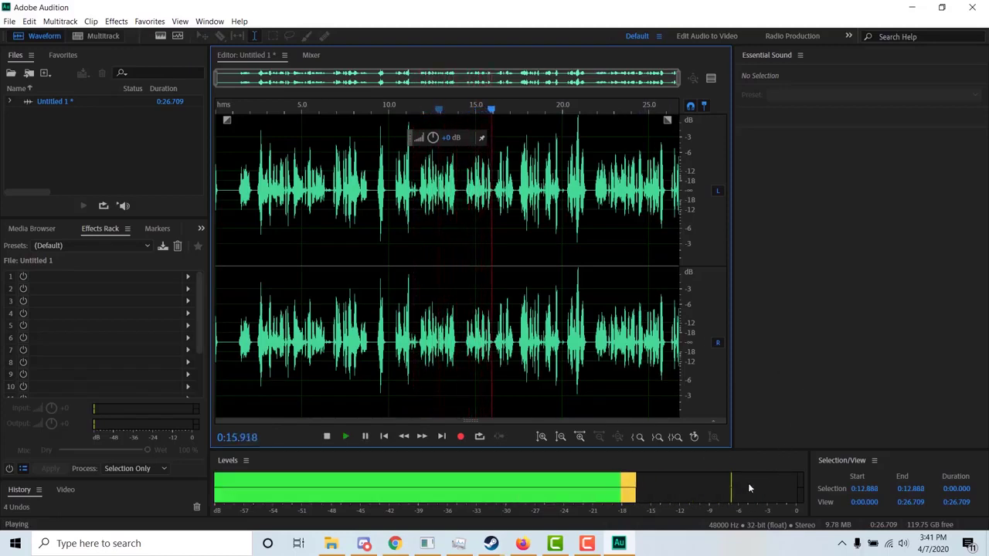
key("space")
left_click_drag(491, 110, 585, 125)
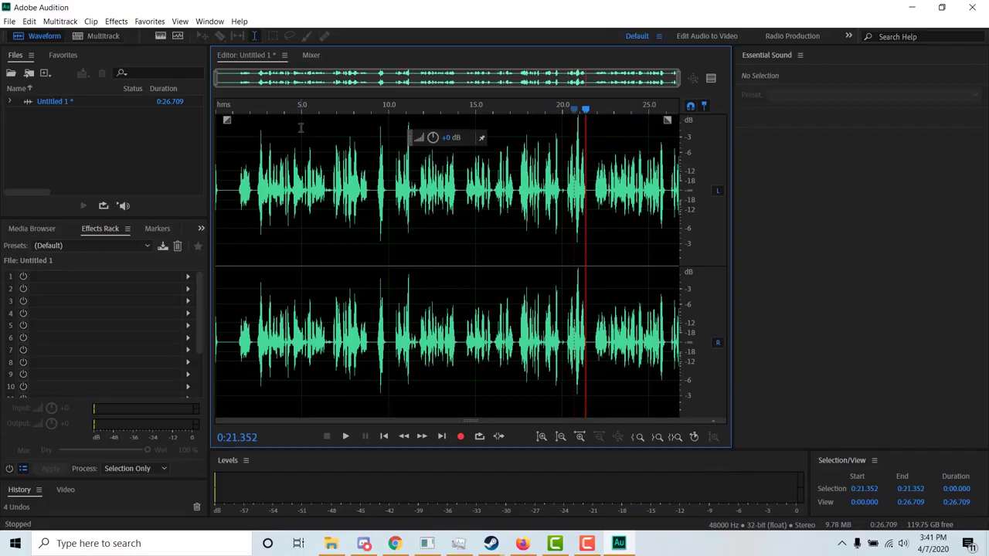
Step: Normalize the entire recording to 90.0 %, with all channels treated equally
left_click(116, 21)
mouse_move(210, 158)
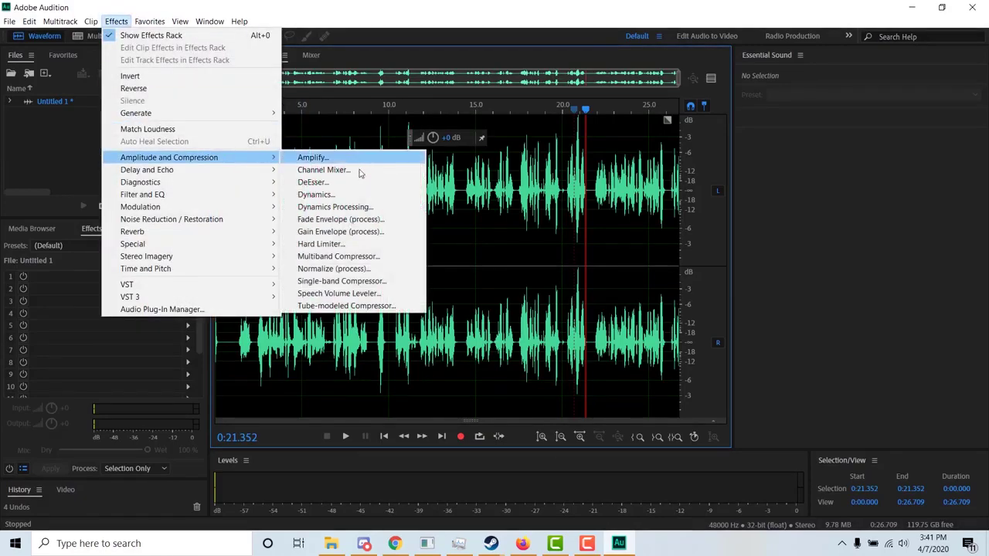
left_click(327, 271)
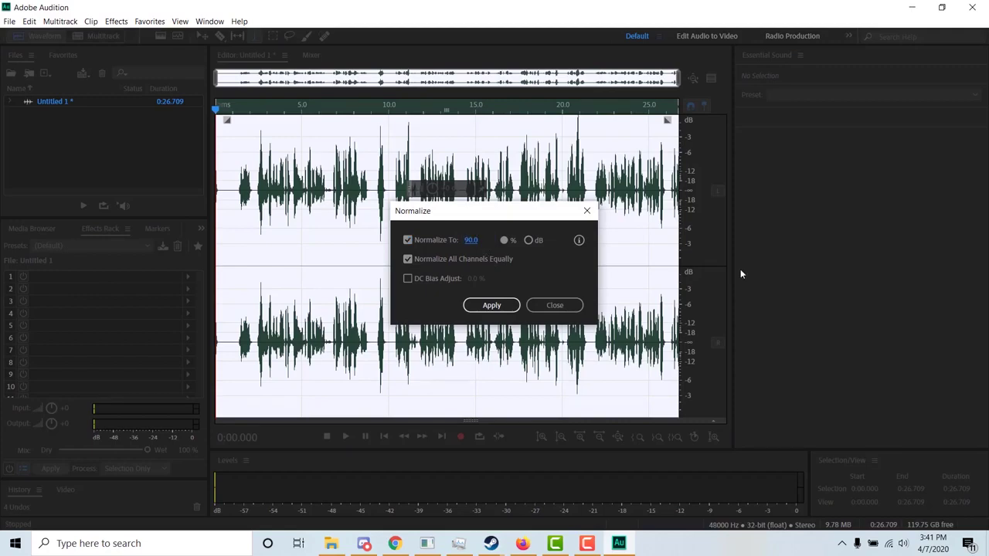
left_click(497, 304)
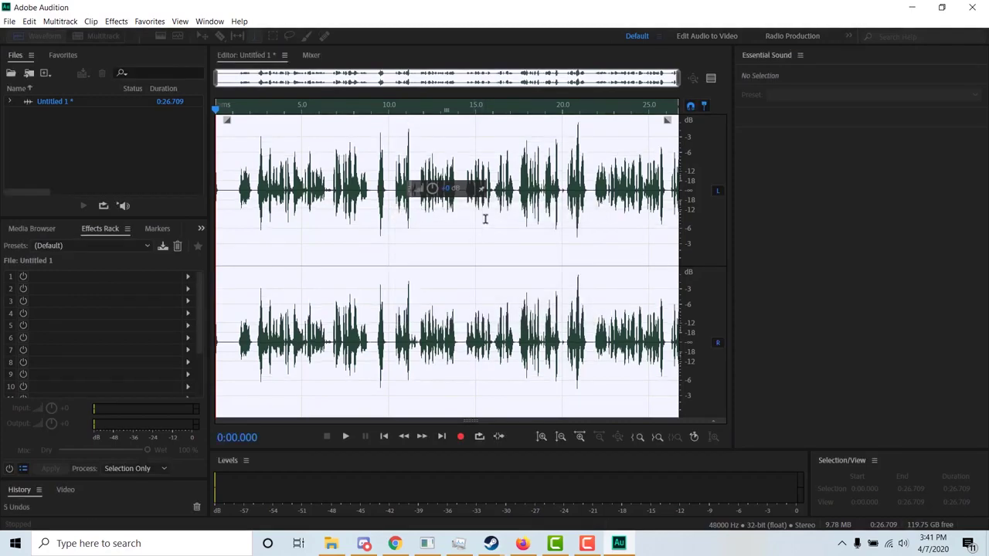
left_click(592, 224)
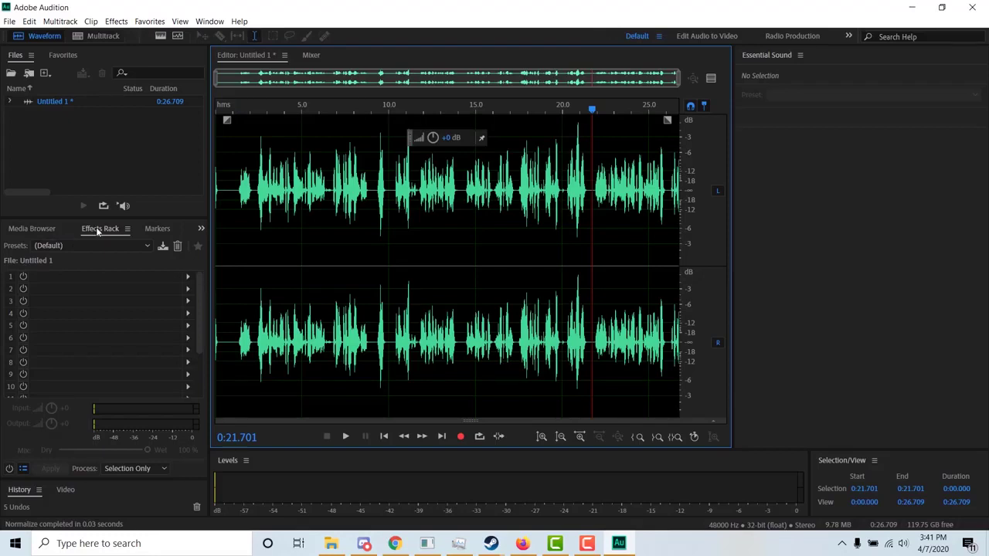
left_click(210, 21)
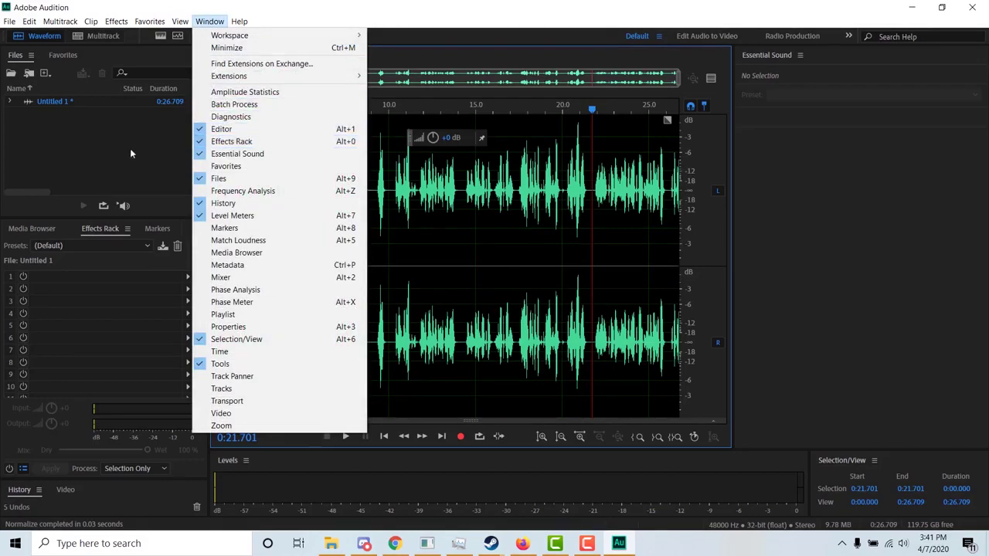
left_click(111, 156)
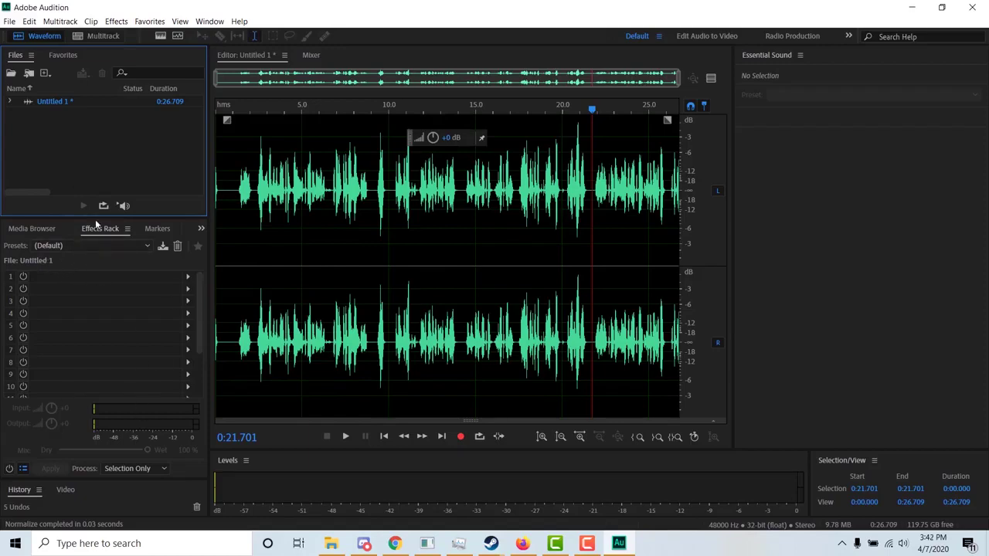
left_click(98, 246)
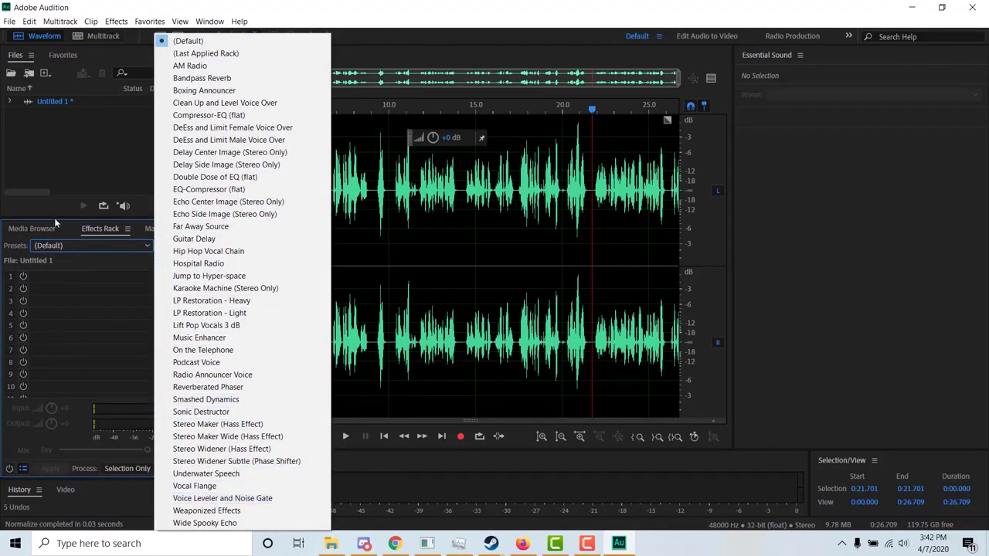
left_click(68, 246)
left_click(189, 278)
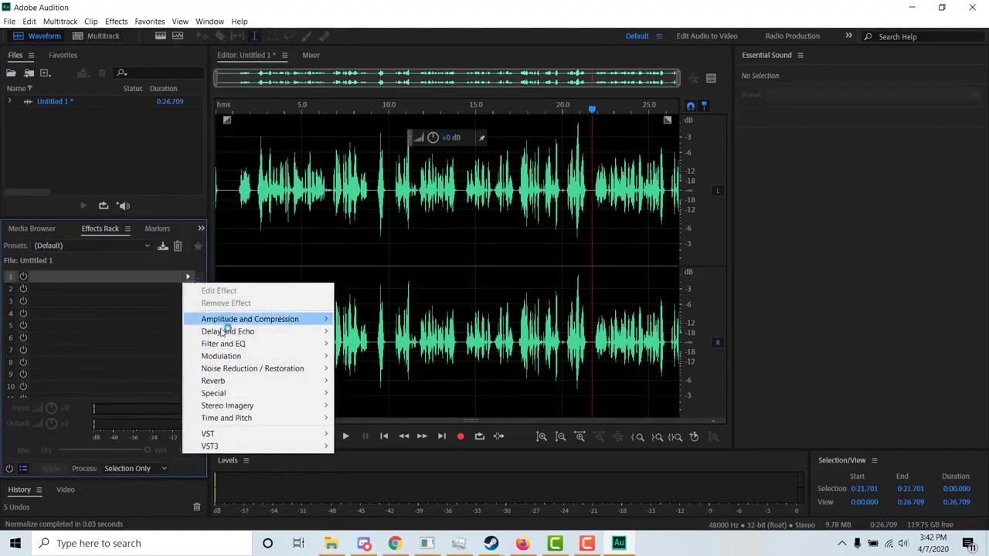
left_click(128, 265)
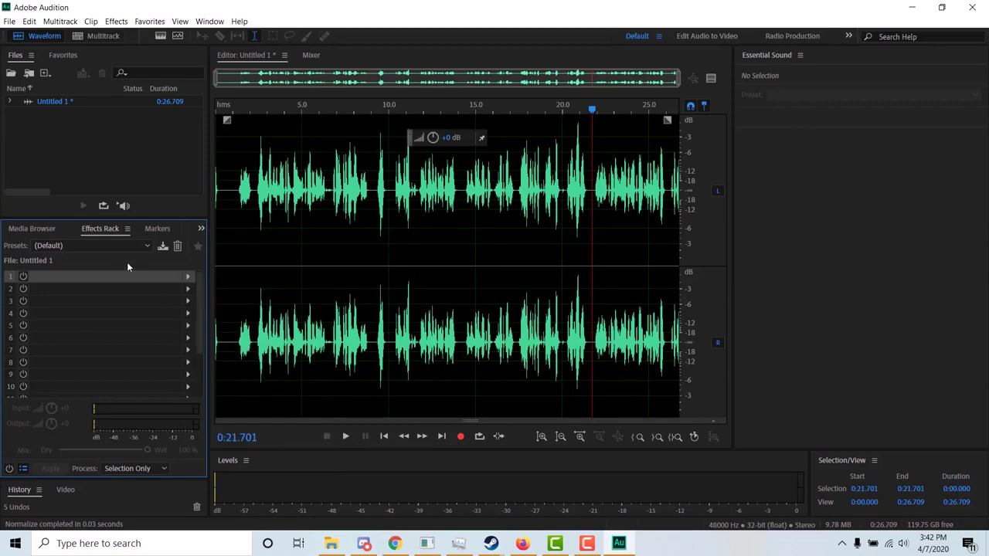
Step: Load the Radio Announcer Voice effects rack preset and listen to the recording from about 1 second and about 7 seconds
left_click(97, 245)
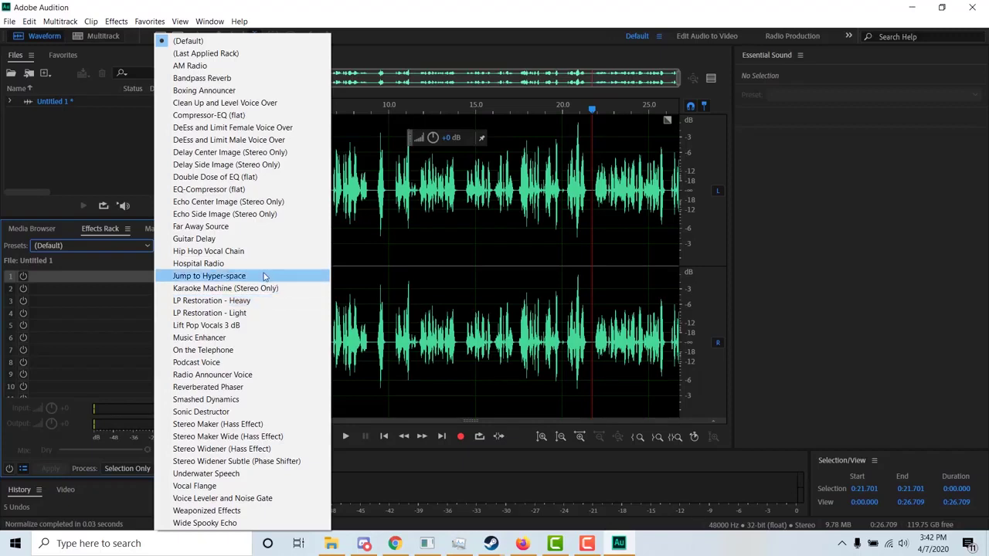
left_click(217, 379)
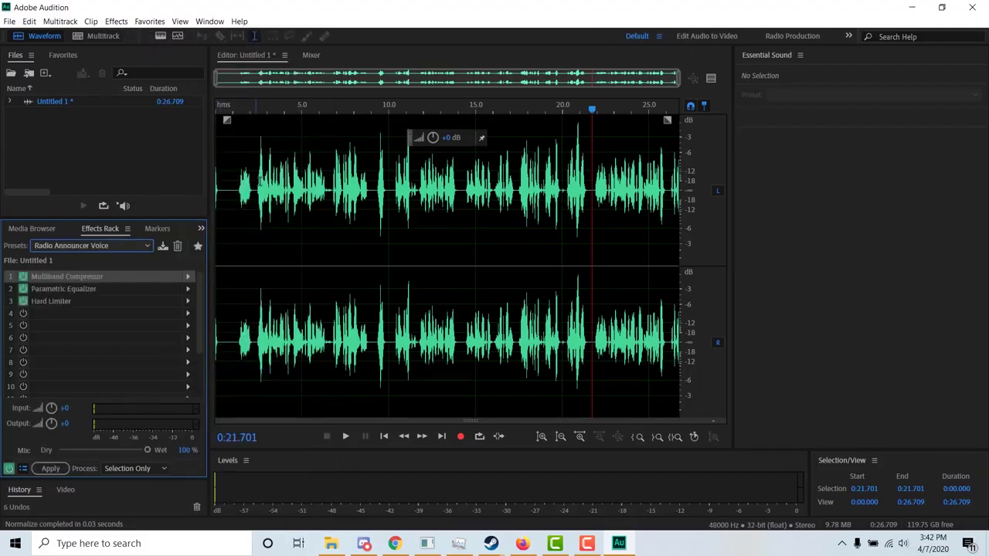
left_click(234, 164)
key("space")
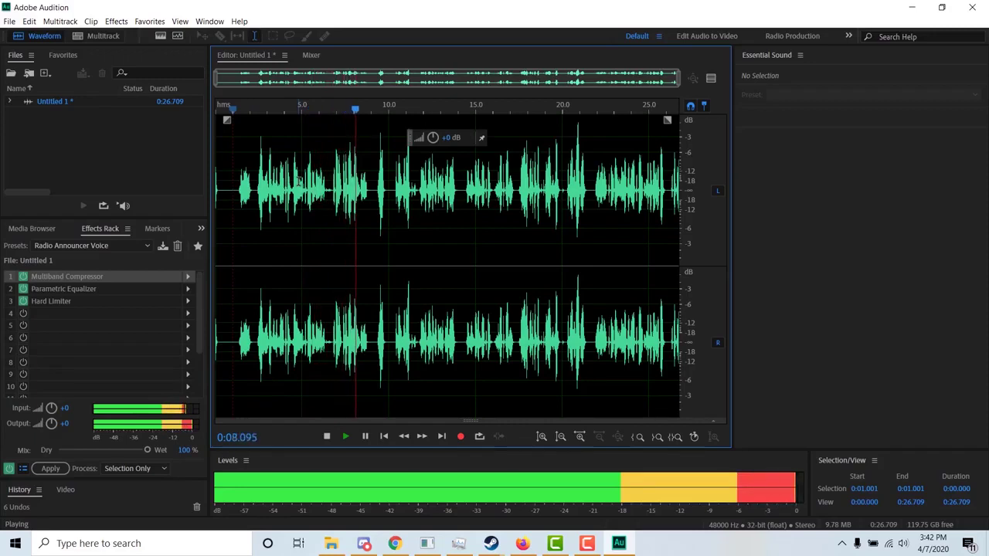
key("space")
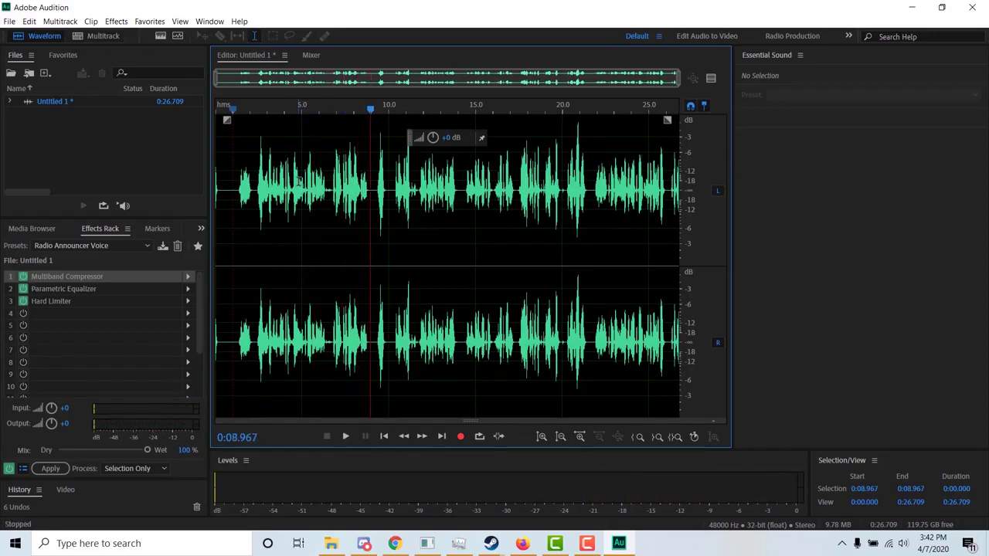
left_click(344, 184)
key("space")
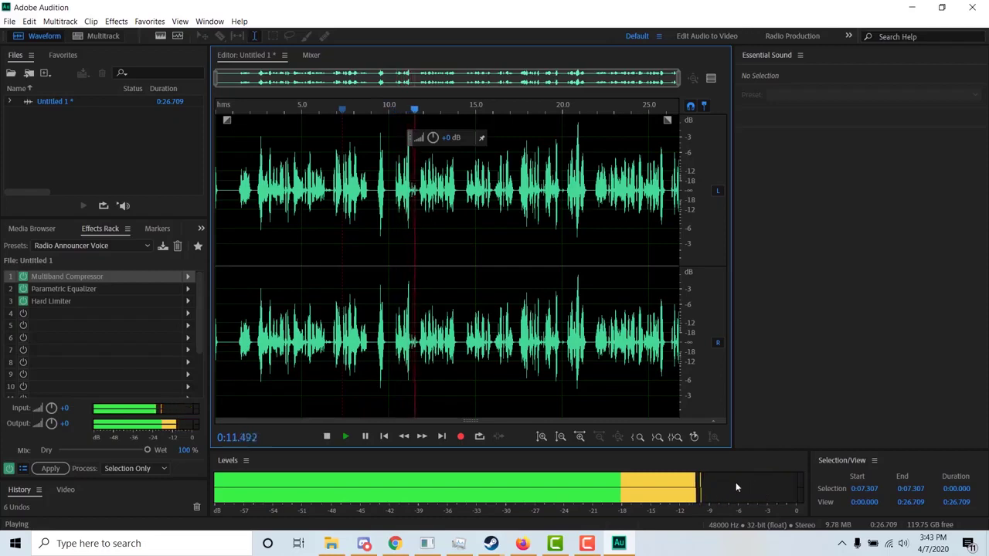
key("space")
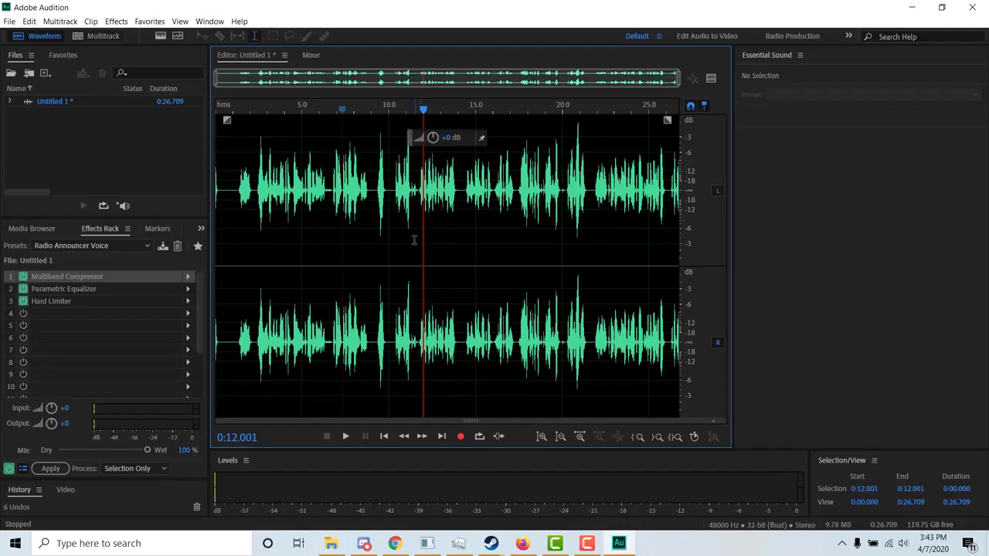
Step: Switch the effects rack to the Podcast Voice preset and listen to the recording from about 1 second
left_click(104, 249)
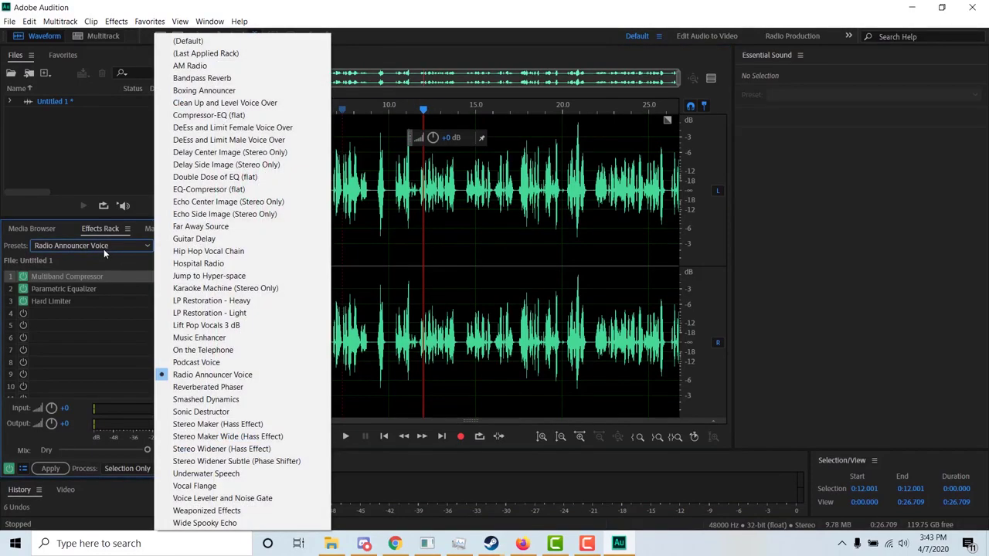
left_click(177, 363)
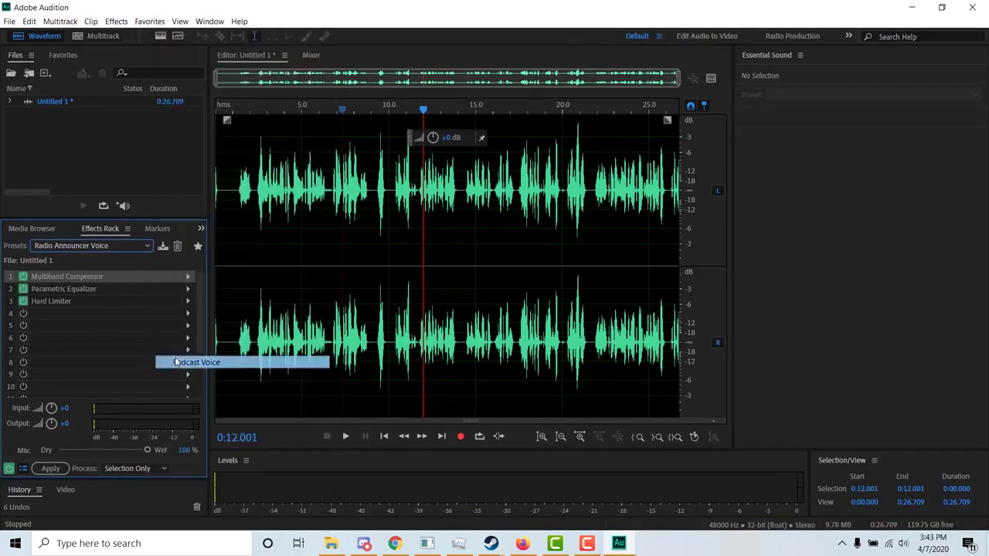
left_click(237, 184)
key("space")
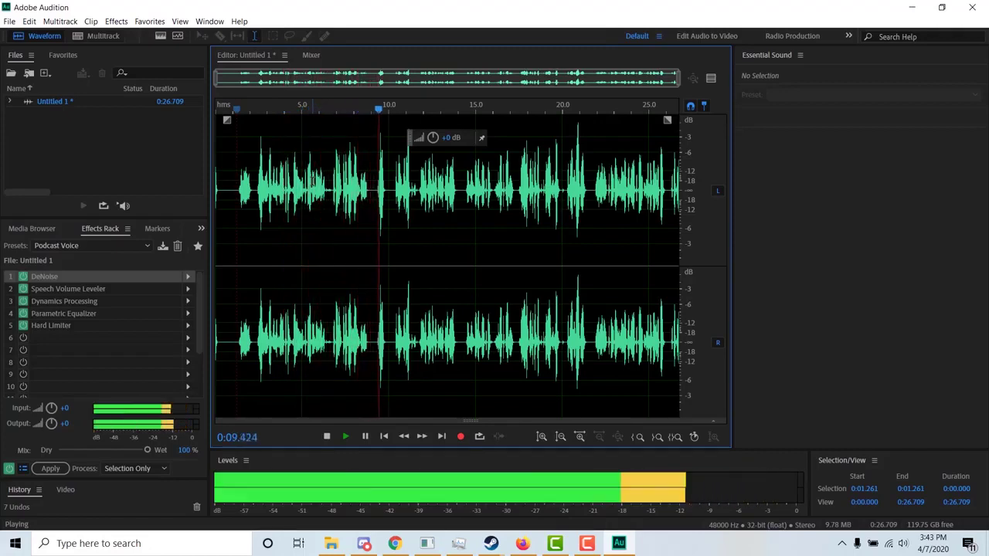
key("space")
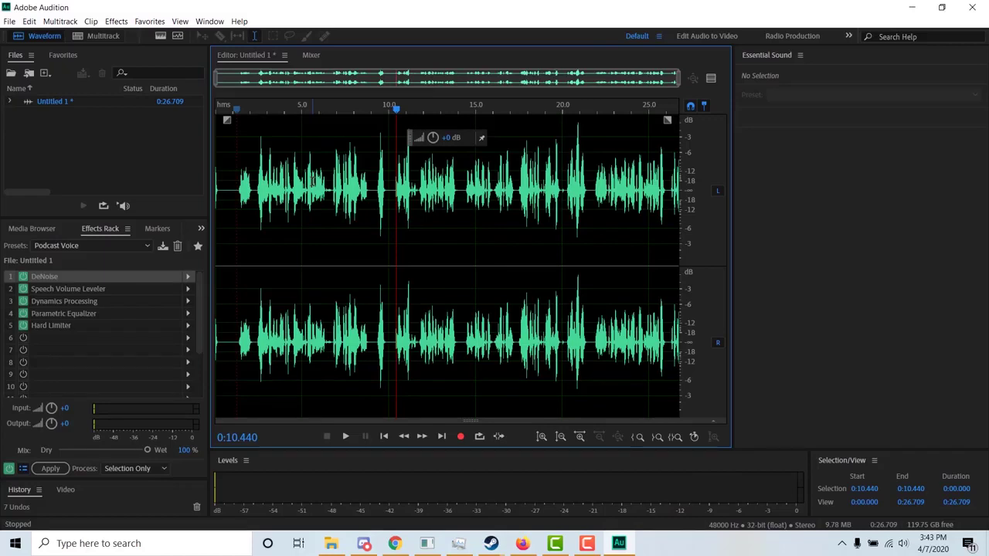
Step: Switch the effects rack to the Music Enhancer preset and listen from about 4.5 seconds and again from about 11 seconds
left_click(80, 246)
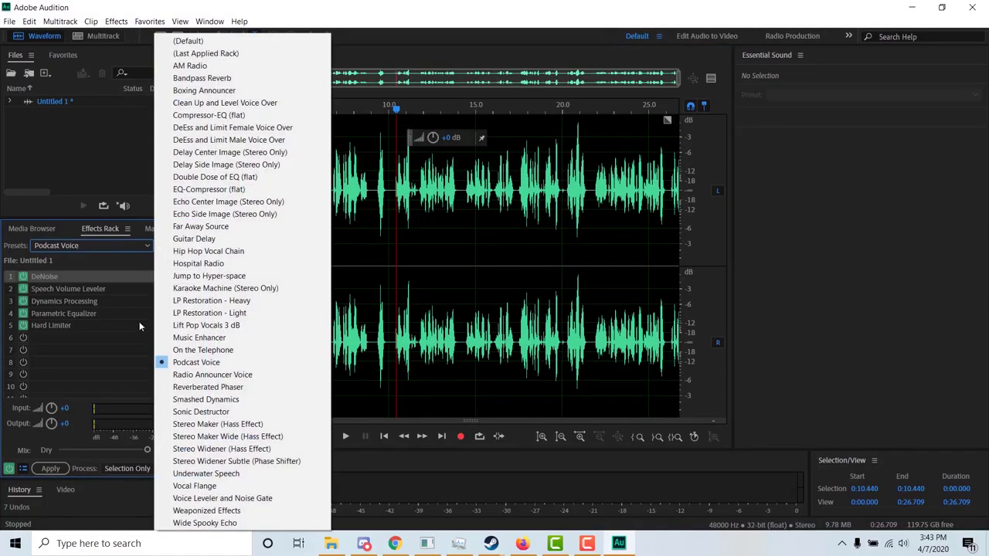
left_click(199, 337)
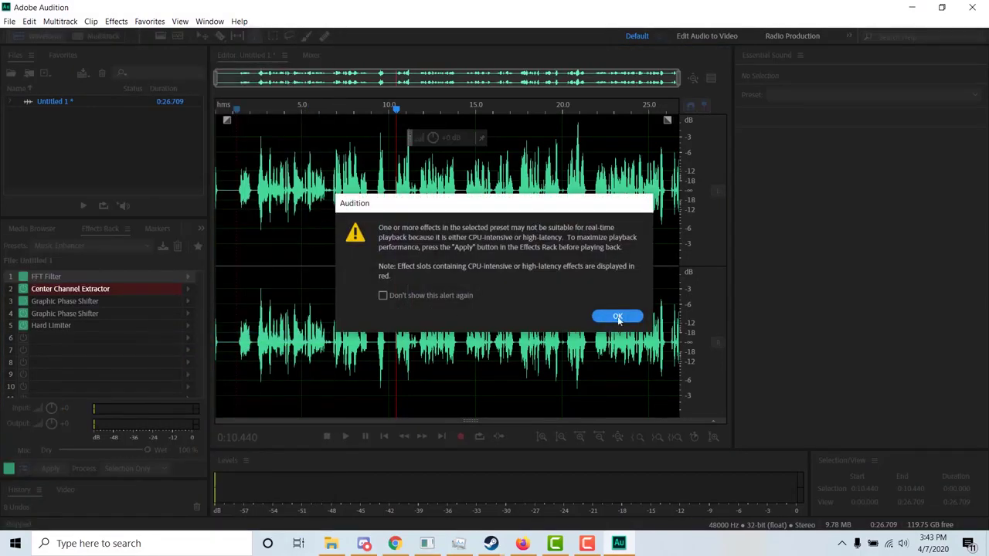
left_click(618, 316)
left_click(294, 193)
key("space")
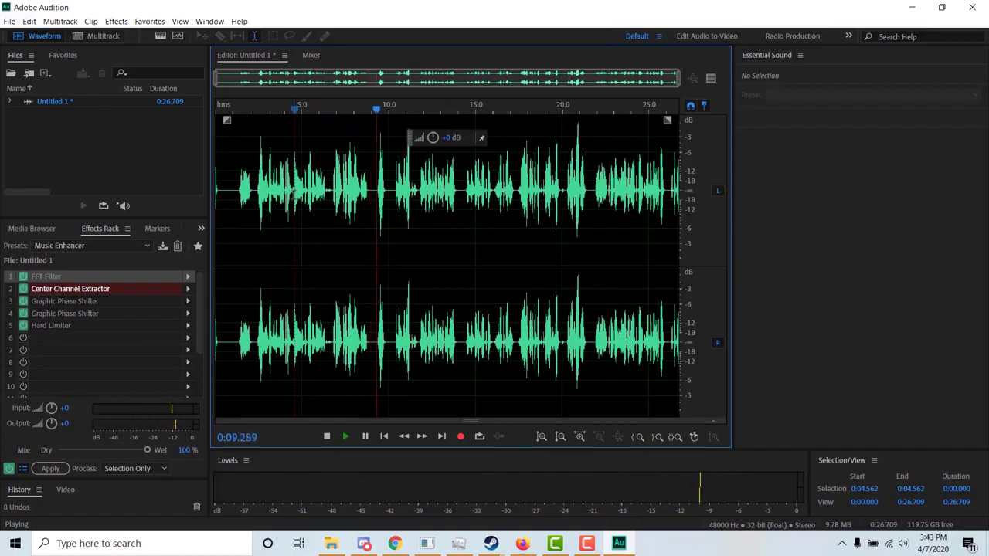
key("space")
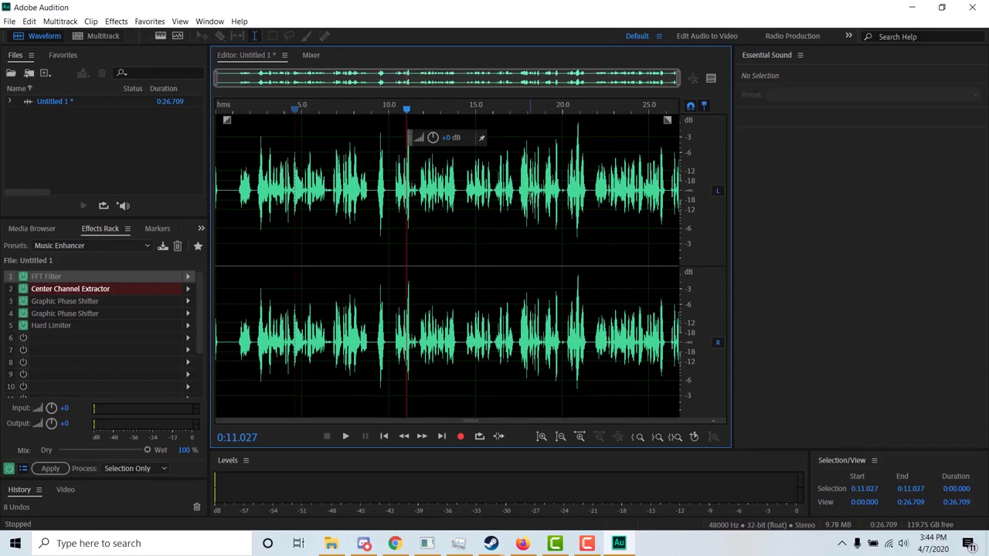
key("space")
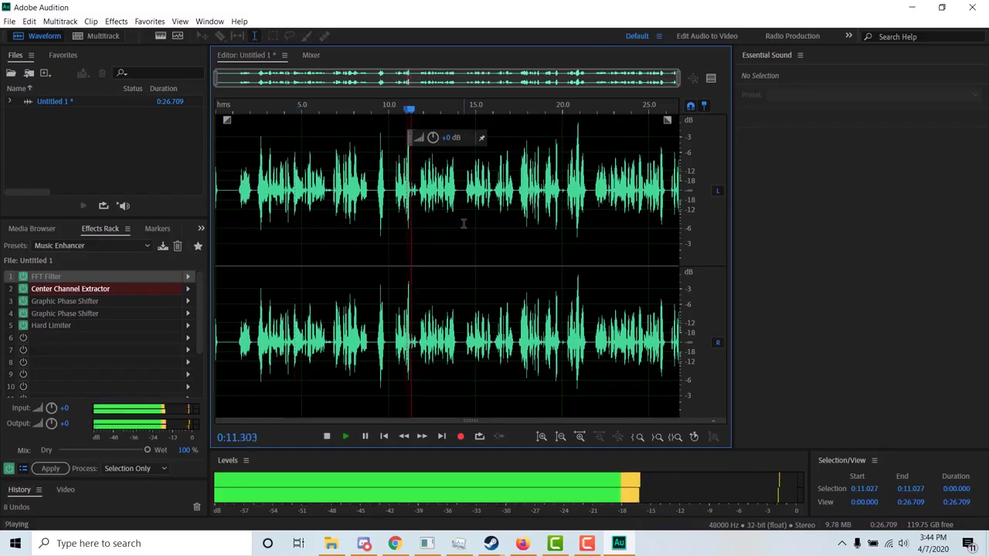
key("space")
Step: Undo the three effects rack presets and the last normalization of the recording
key("ctrl+z")
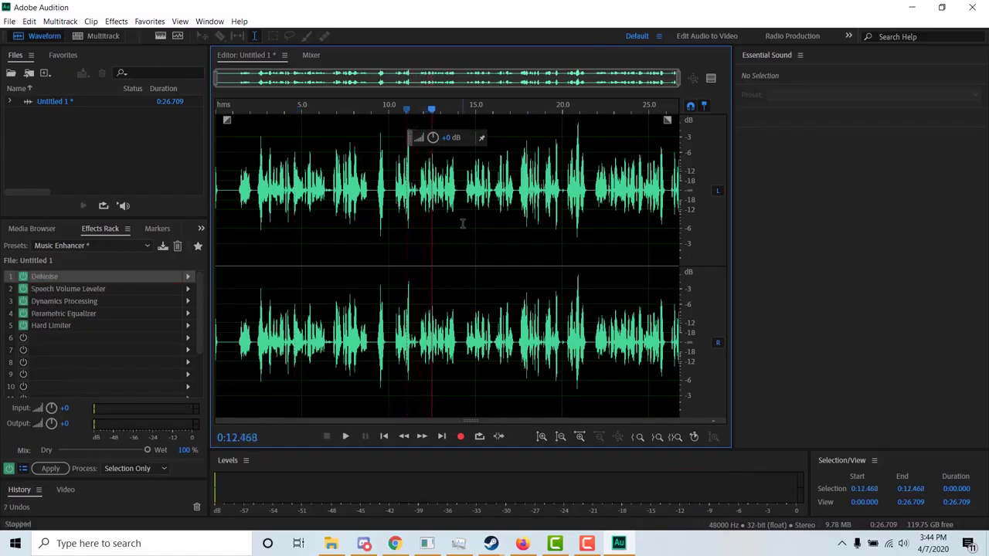
left_click(376, 210)
key("ctrl+z")
key("ctrl+z")
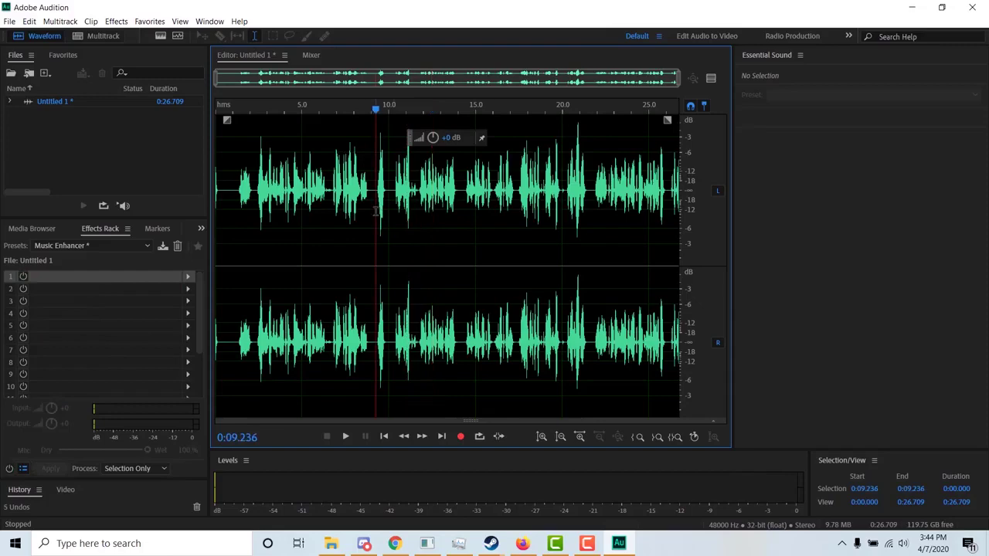
key("ctrl+z")
Step: Listen to the recording without effects from about 6 seconds and again from about 1 second
left_click(326, 199)
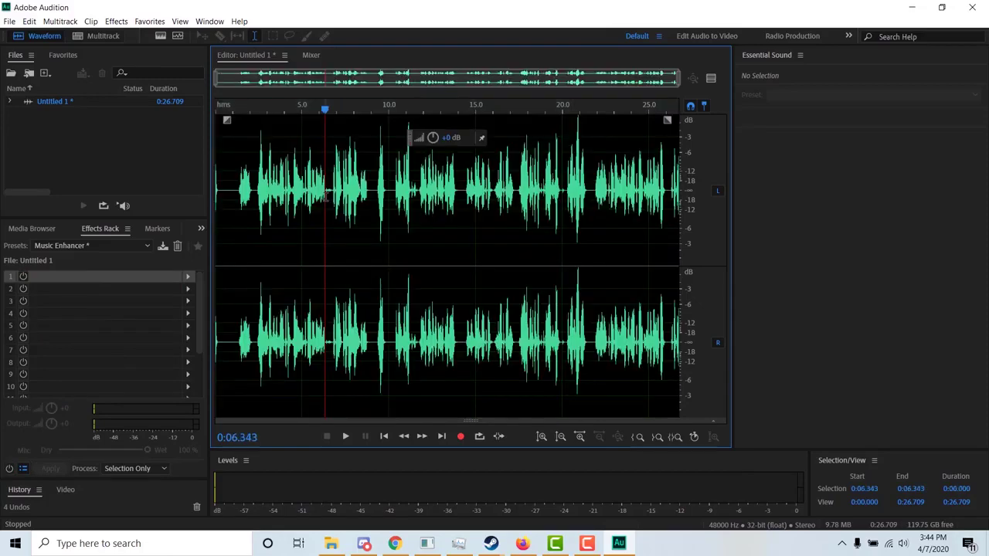
key("space")
key("space")
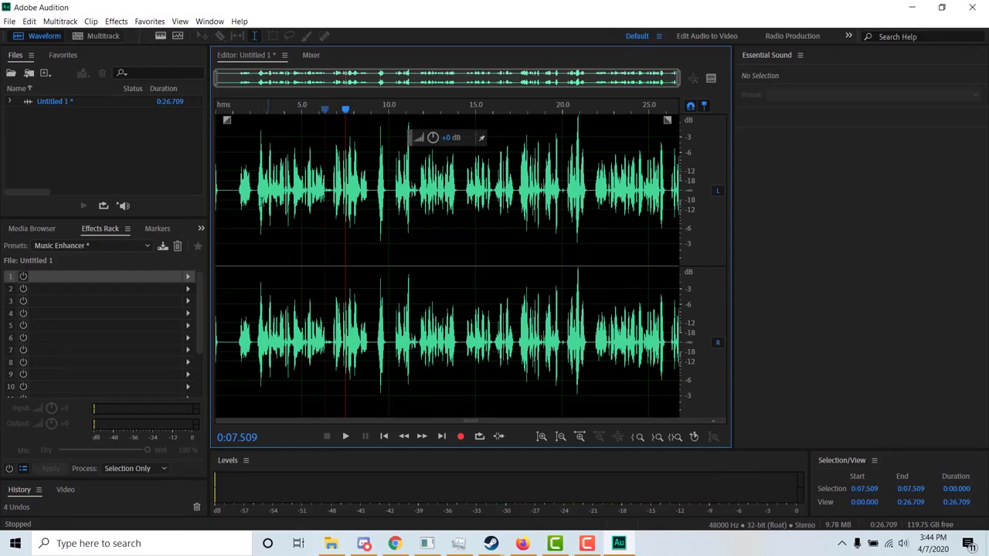
left_click(237, 185)
key("space")
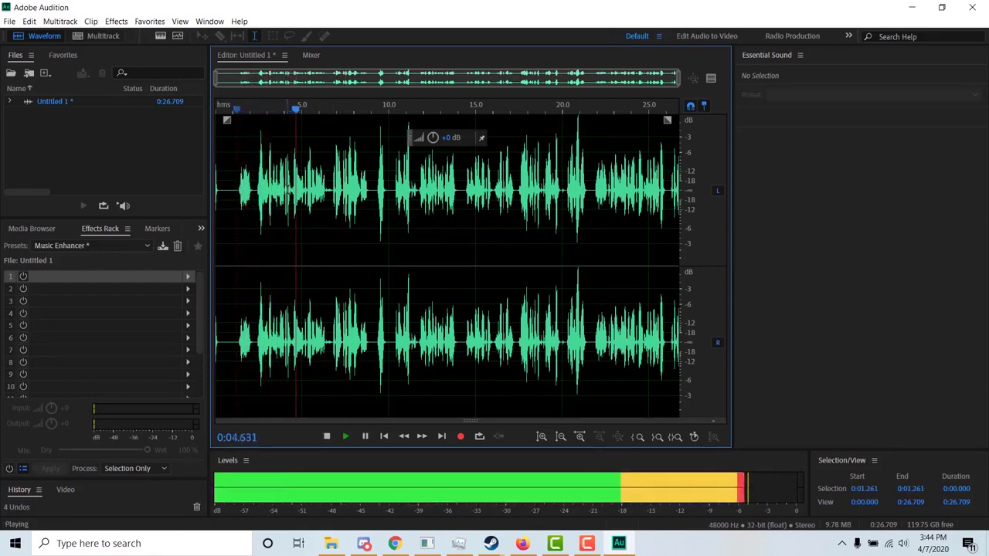
key("space")
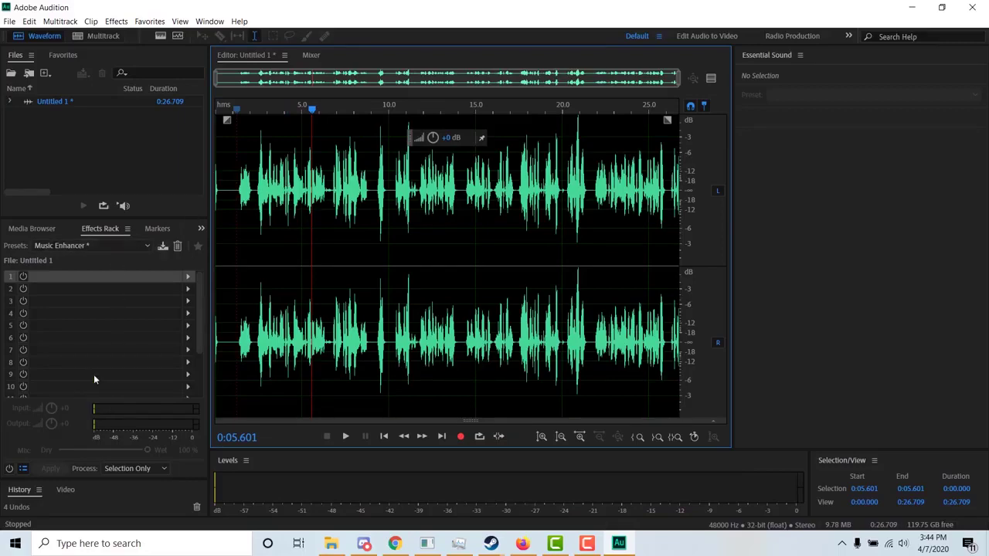
Step: Select the entire recording and copy it
left_click(105, 246)
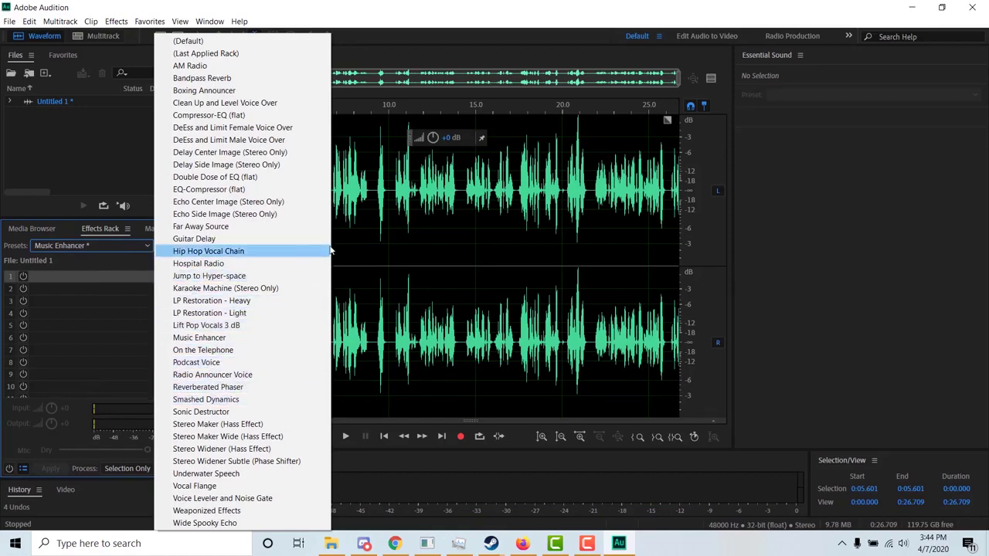
left_click(411, 233)
key("ctrl+a")
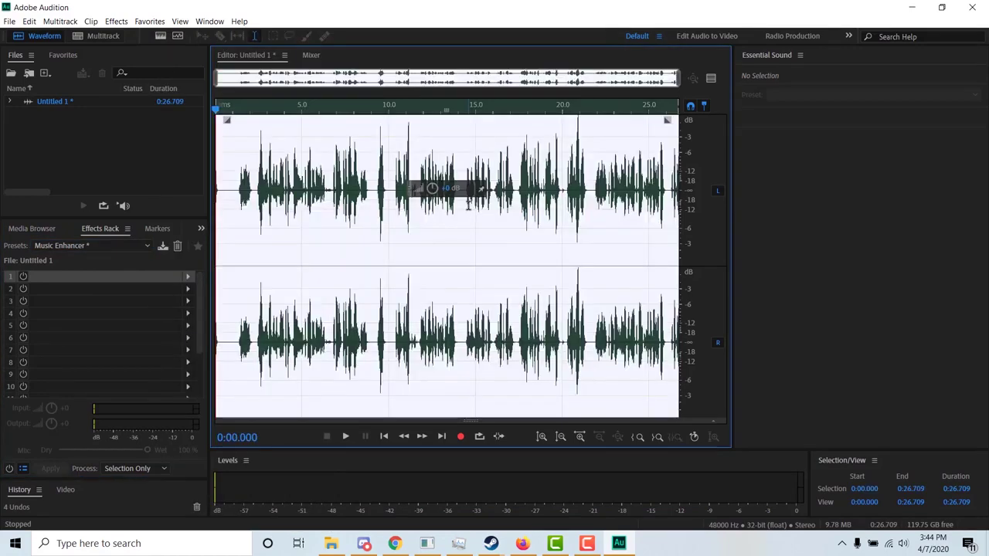
key("ctrl+c")
Step: Insert the Untitled 1 recording into a new multitrack session with the default name, folder and settings
right_click(53, 104)
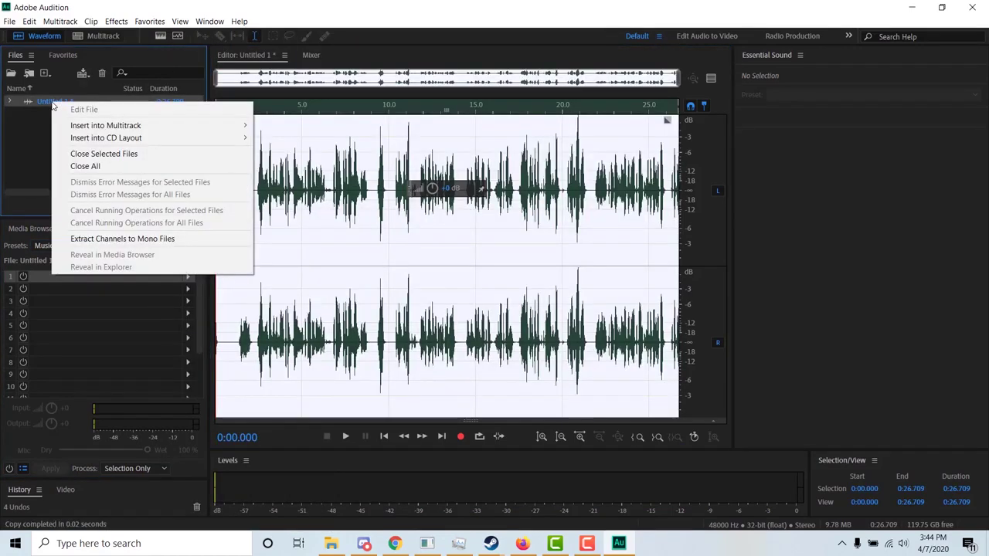
mouse_move(166, 129)
left_click(301, 128)
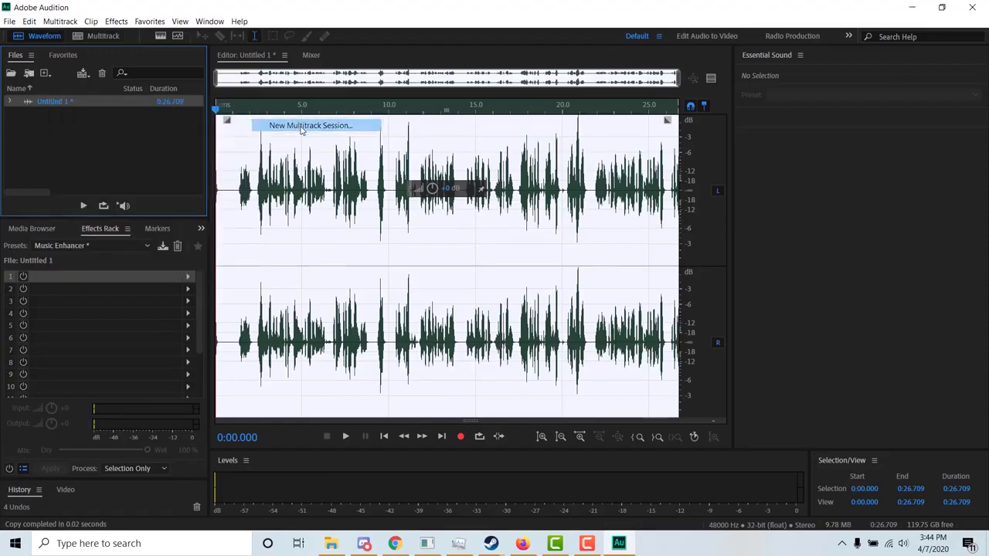
left_click(598, 234)
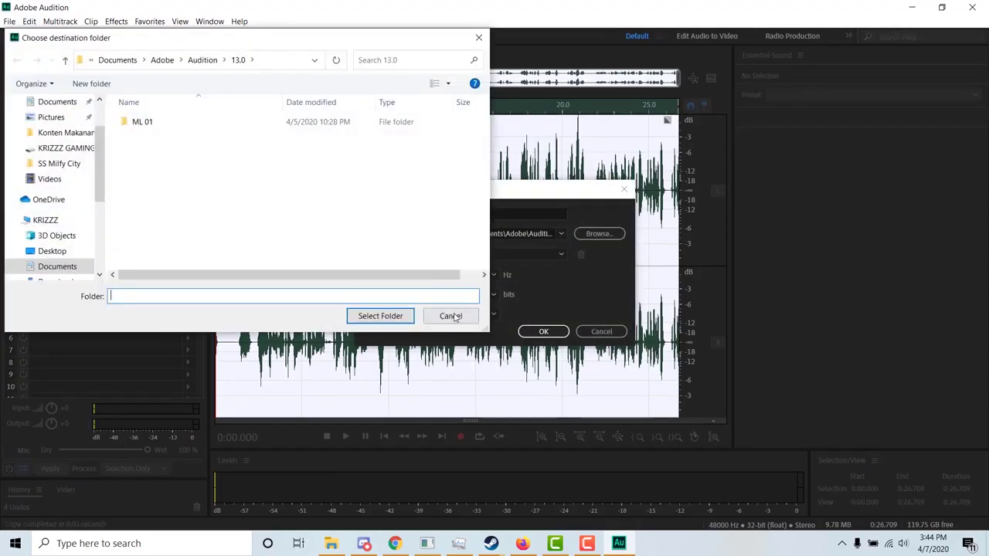
left_click(452, 317)
left_click(544, 332)
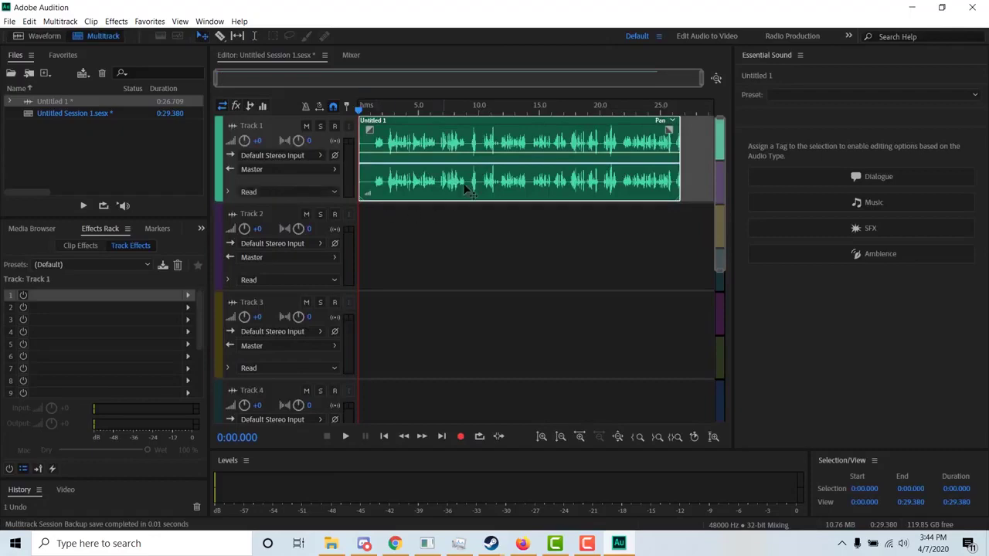
Step: Mix down the entire multitrack session to a new file
right_click(481, 177)
mouse_move(691, 467)
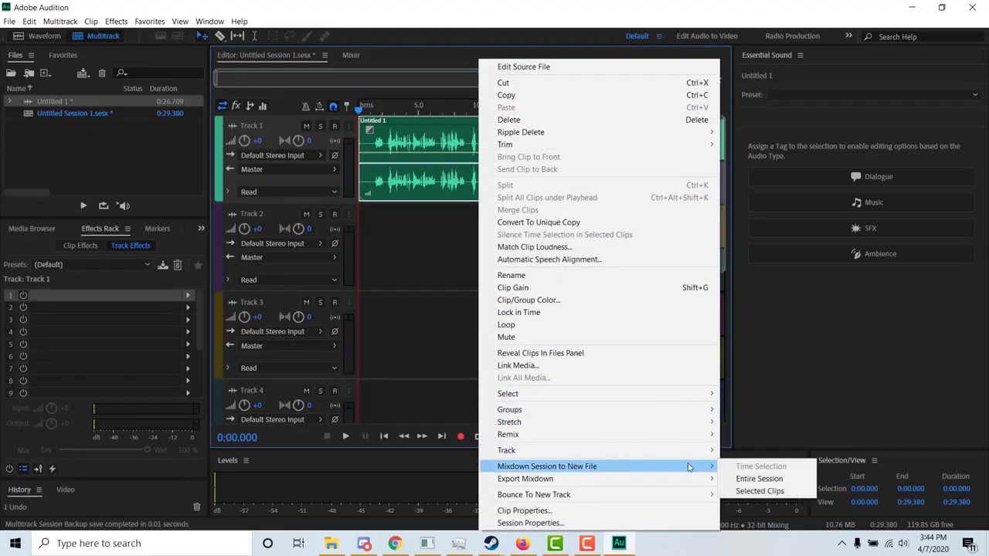
left_click(776, 479)
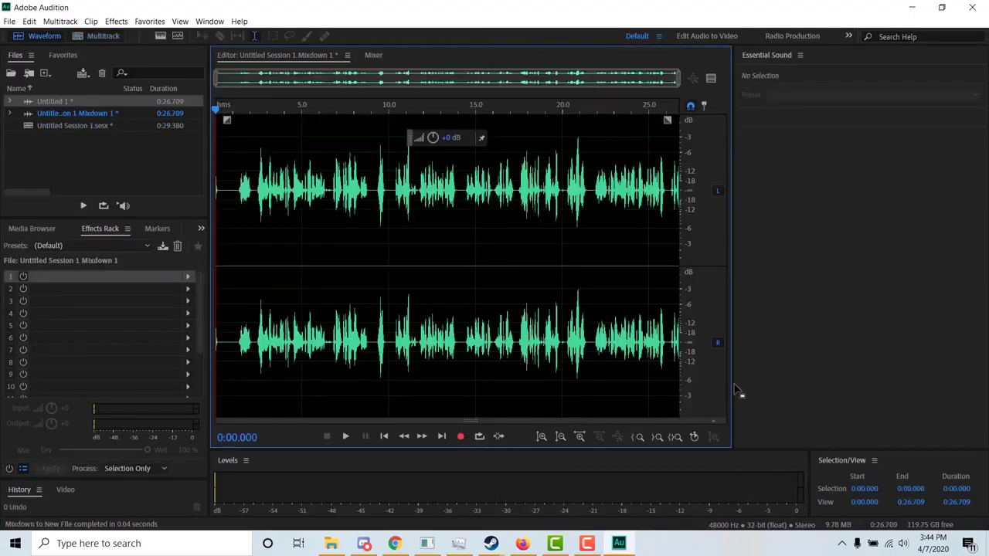
Step: Listen to the mixdown file from about 8 seconds in two short passages
left_click(77, 113)
left_click(351, 158)
key("space")
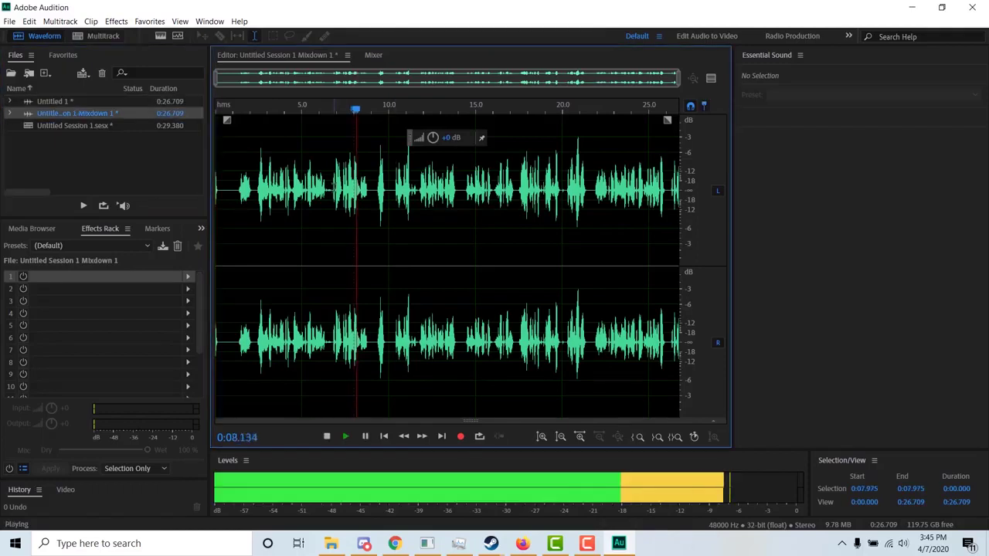
key("space")
right_click(85, 116)
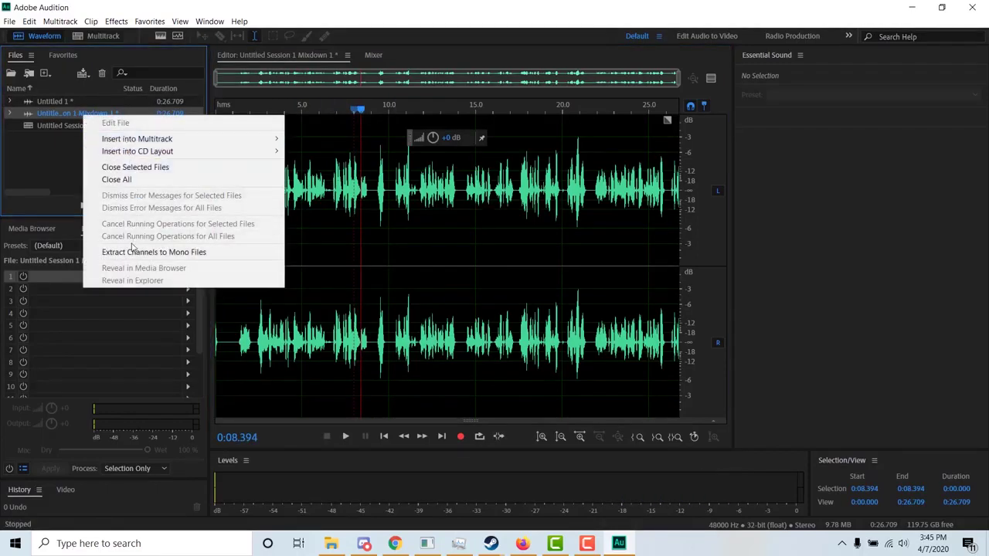
left_click(55, 179)
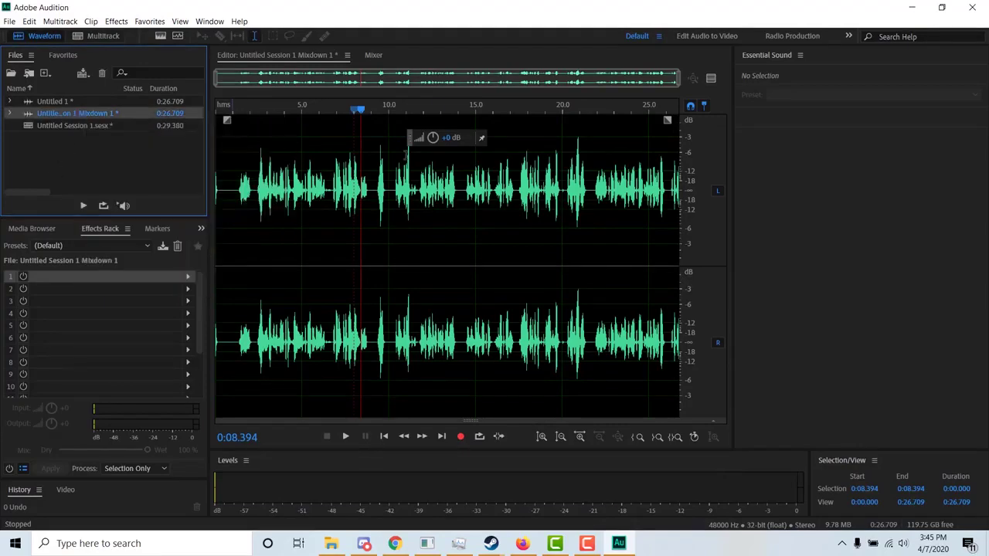
key("space")
key("space")
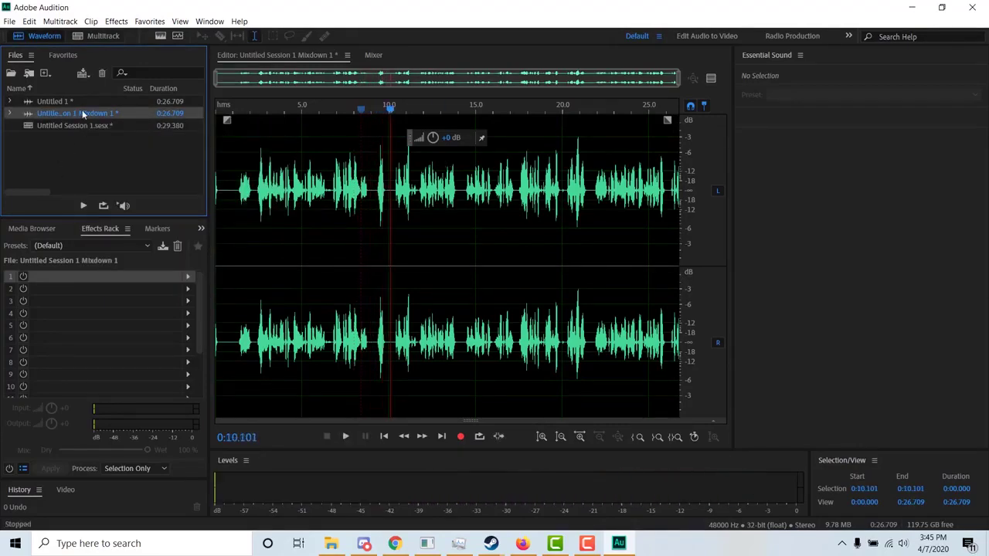
Step: Open the Untitled 1 recording and apply the Music Enhancer effects rack preset to the whole file
double_click(72, 104)
left_click(347, 193)
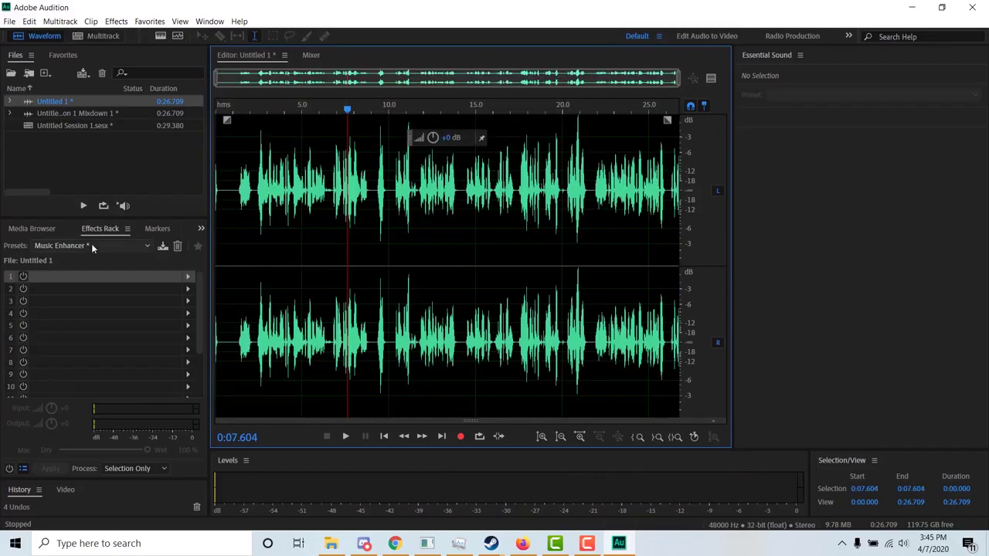
left_click(111, 247)
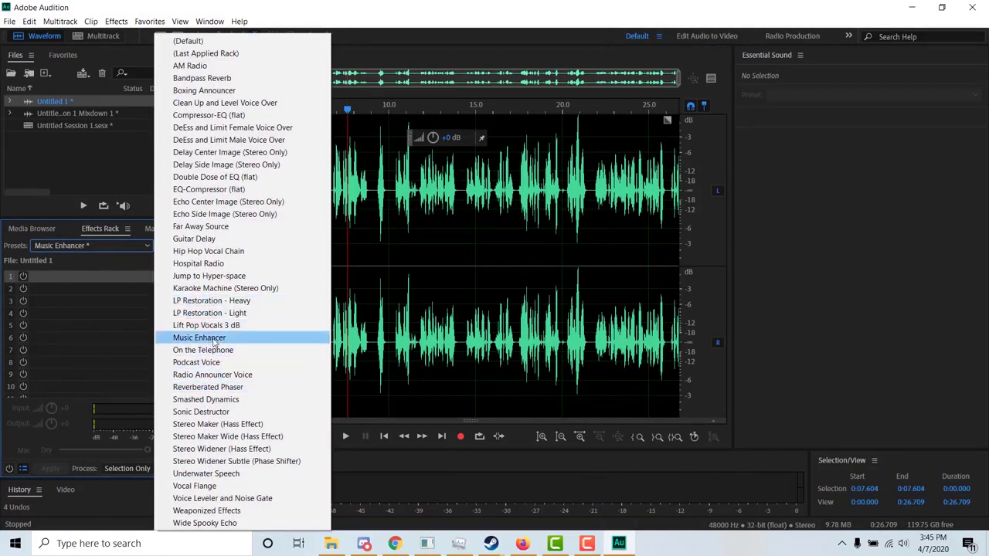
left_click(199, 338)
left_click(618, 316)
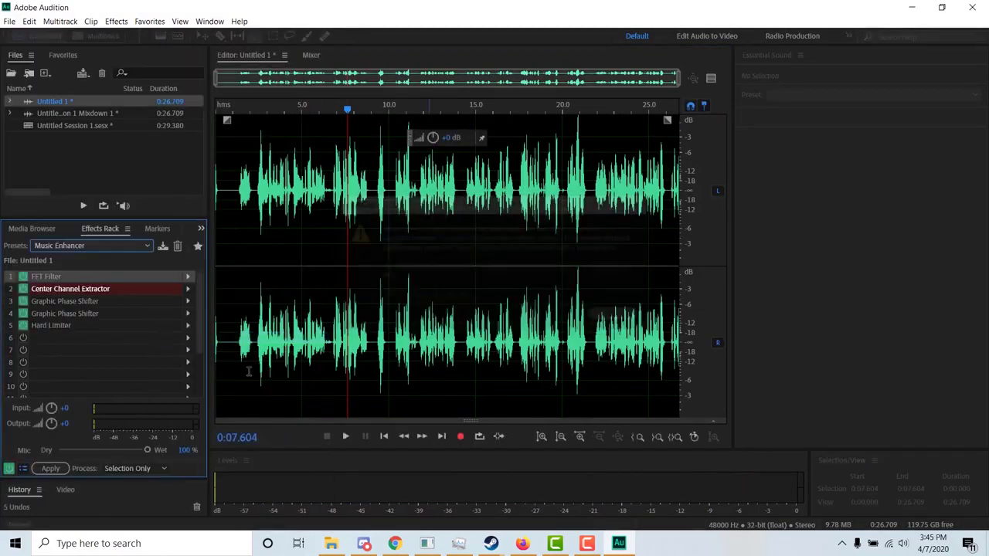
left_click(51, 470)
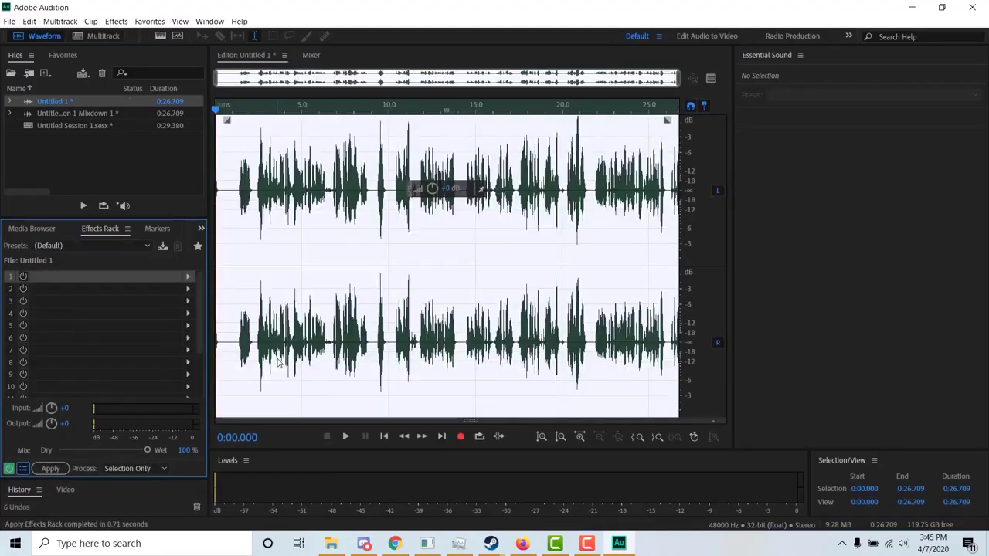
Step: Listen to the enhanced Untitled 1 recording from about 4.6 seconds to about 14.8 seconds
left_click(296, 202)
key("space")
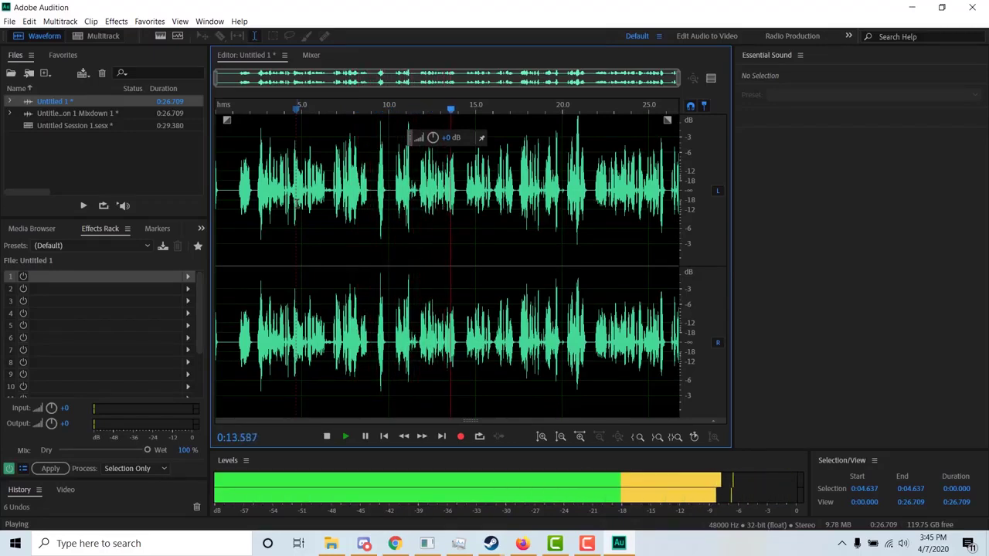
key("space")
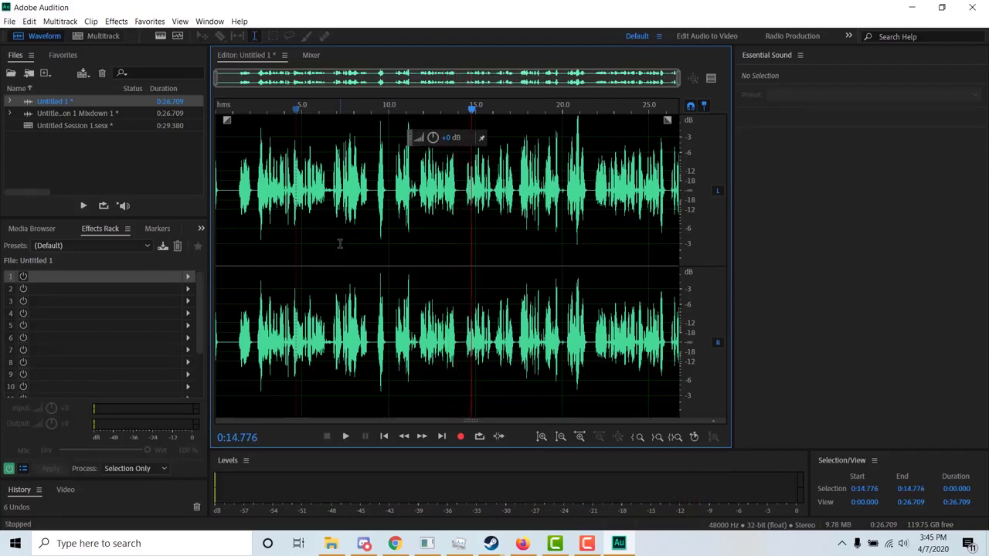
Step: Open the Untitled Session 1 Mixdown 1 file and listen to a short passage from about 4.5 seconds for comparison
double_click(83, 114)
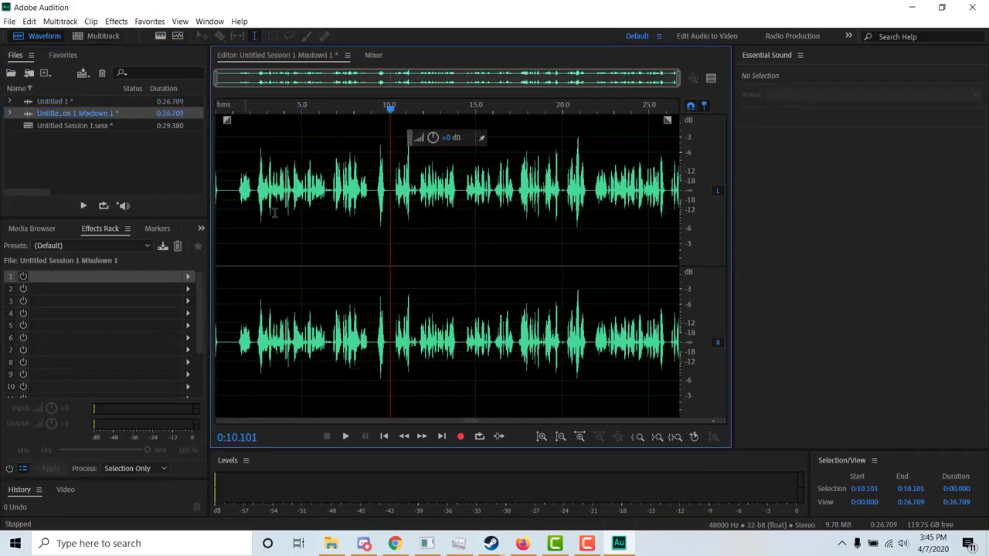
left_click(293, 179)
key("space")
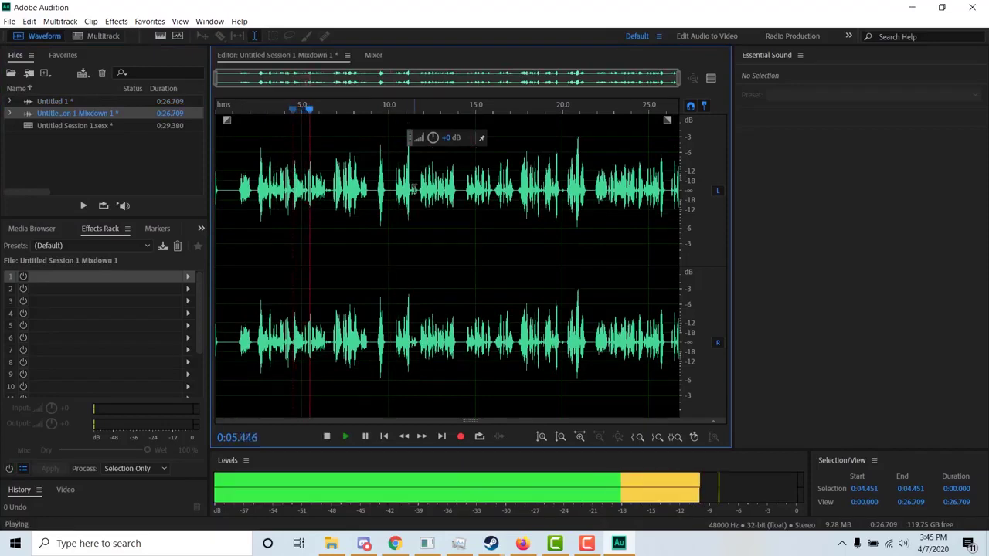
key("space")
Step: Return to the Untitled 1 recording and listen to it from about 2.4 seconds to about 4.3 seconds
left_click(59, 109)
double_click(58, 108)
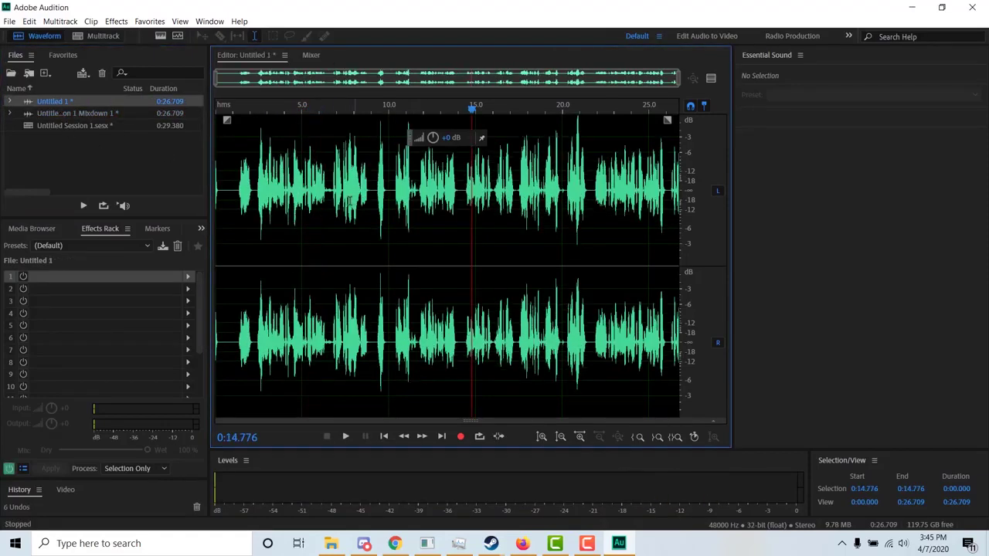
left_click(258, 184)
key("space")
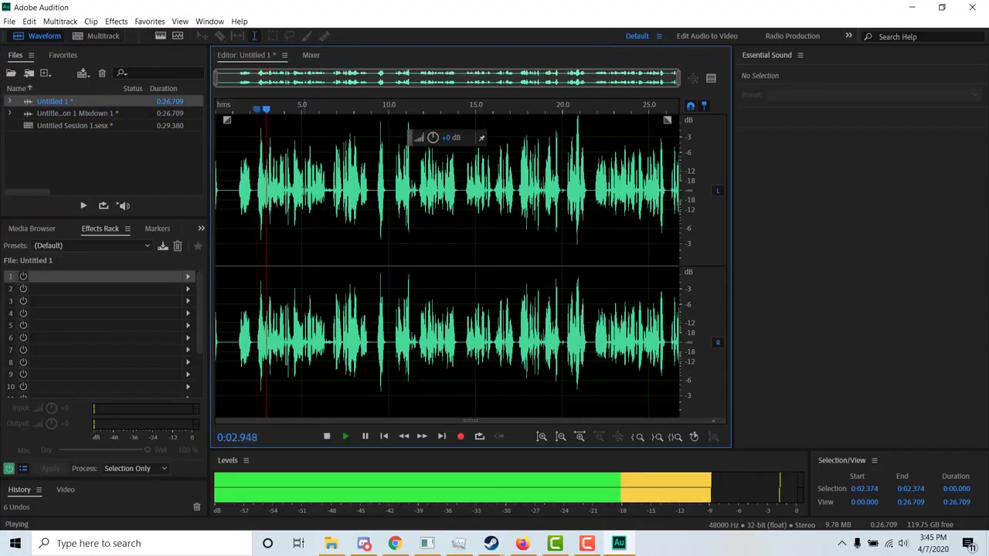
key("space")
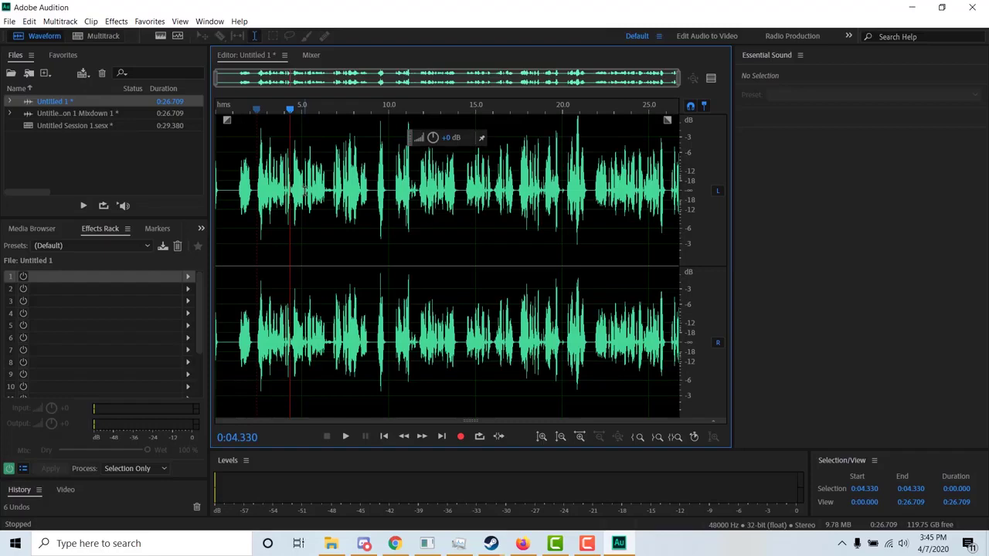
left_click(85, 246)
left_click(489, 5)
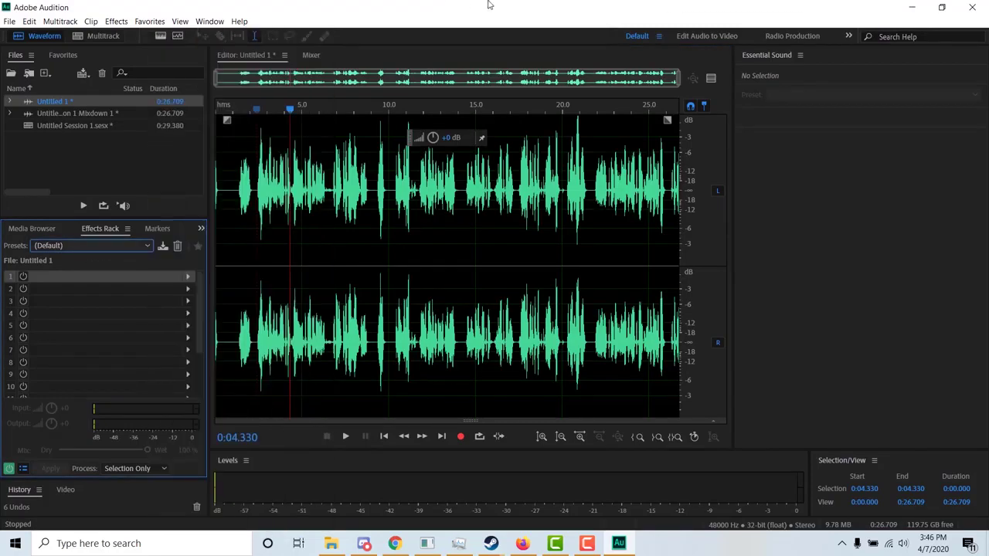